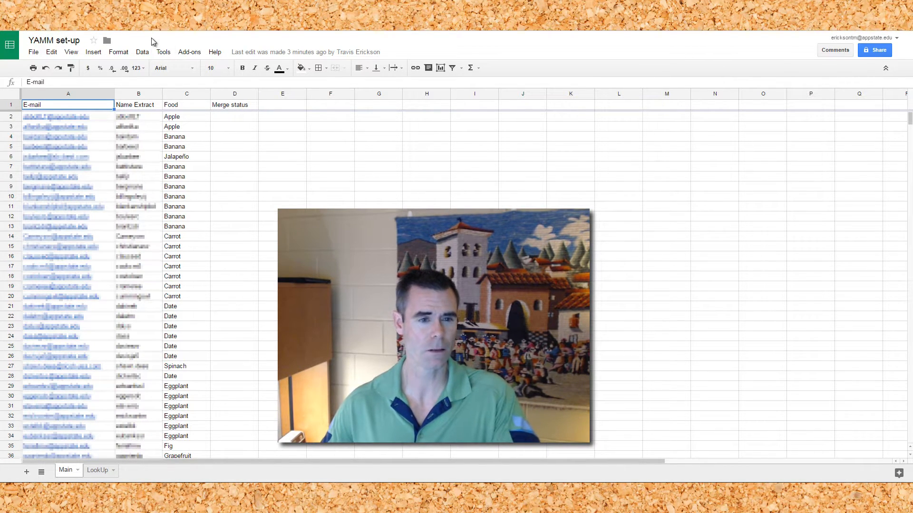
# Start a Yet Another Mail Merge run and choose the T4T "Google Add-On" e-Poster interactive mailing draft as its email template
pyautogui.click(184, 52)
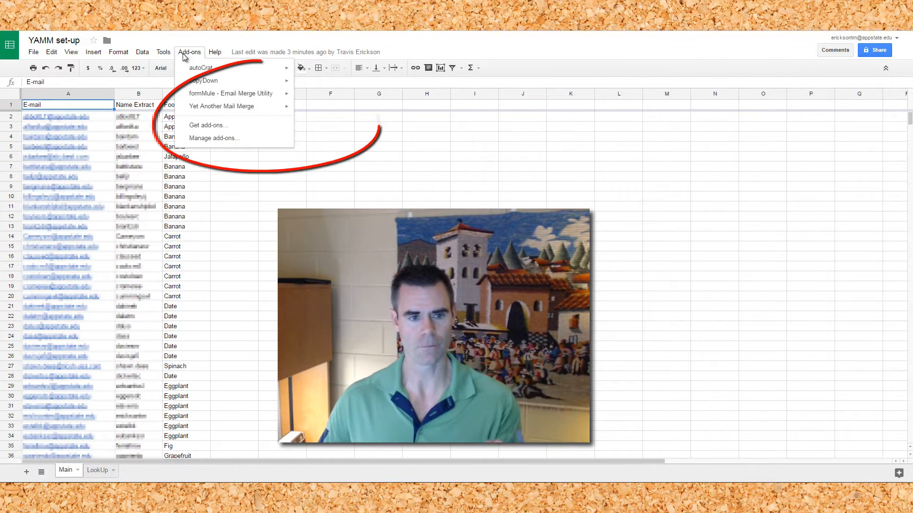
pyautogui.moveTo(206, 108)
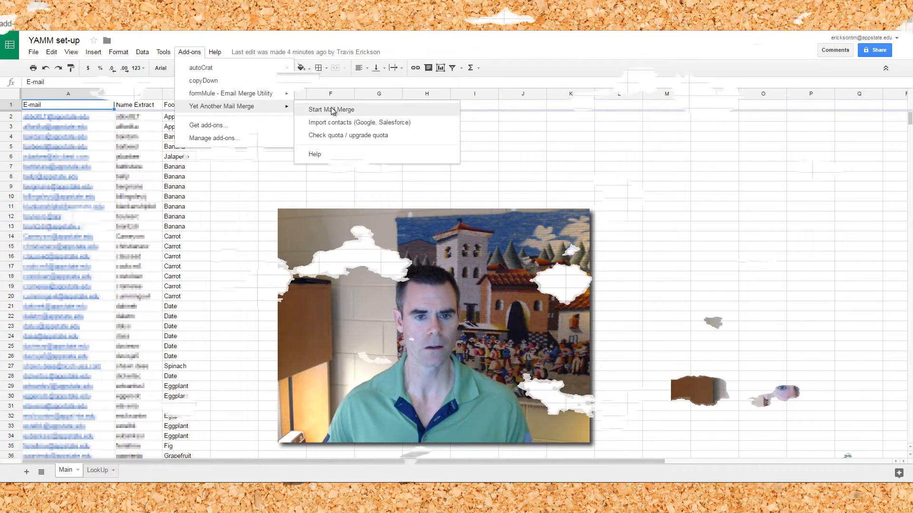
pyautogui.click(331, 109)
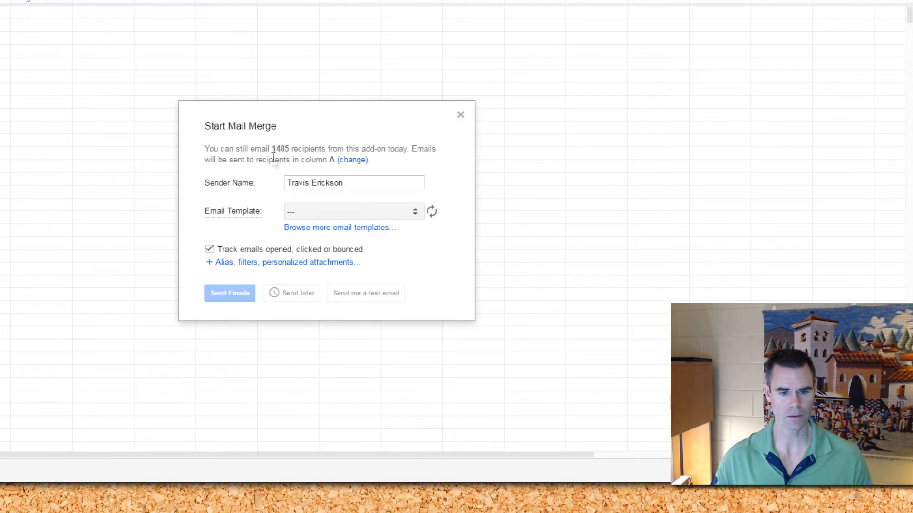
pyautogui.click(411, 212)
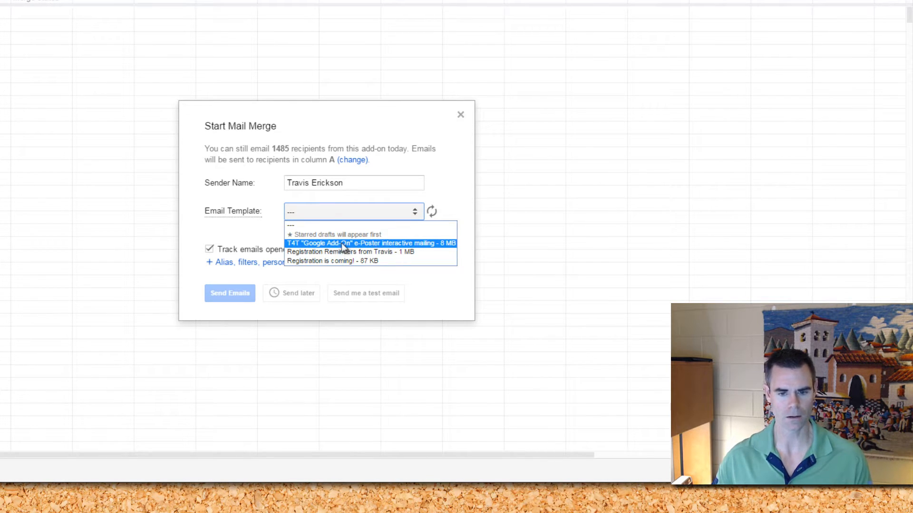
pyautogui.click(387, 243)
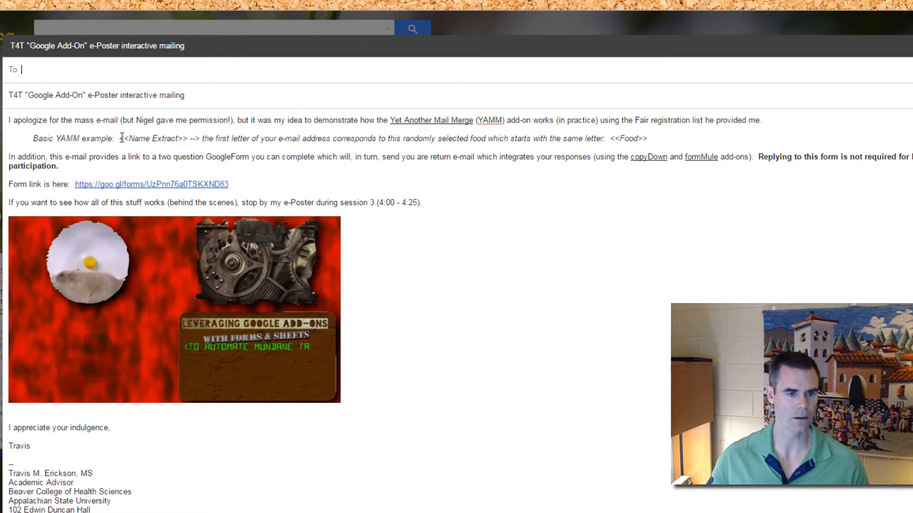
# Check the <<Name Extract>> placeholder in the Gmail draft and send yourself a test email from the mail merge
pyautogui.moveTo(121, 139); pyautogui.dragTo(187, 137)
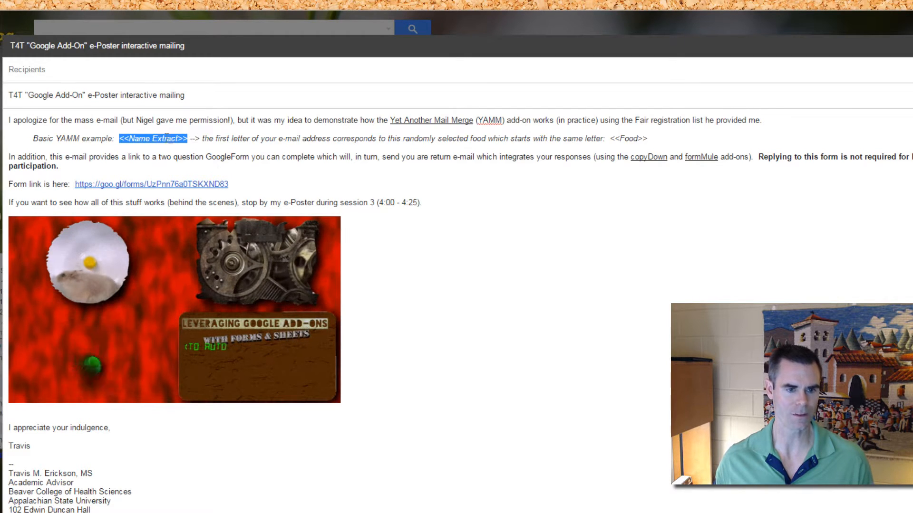
pyautogui.click(116, 4)
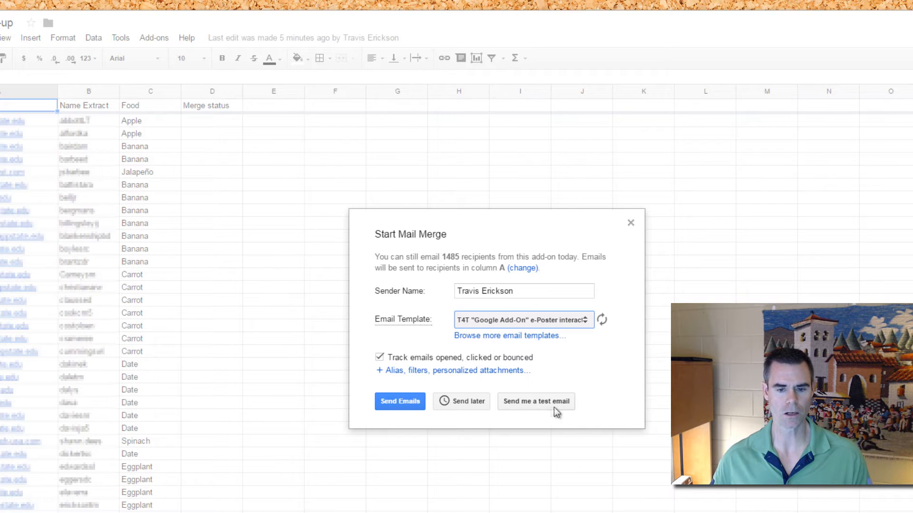
pyautogui.click(543, 401)
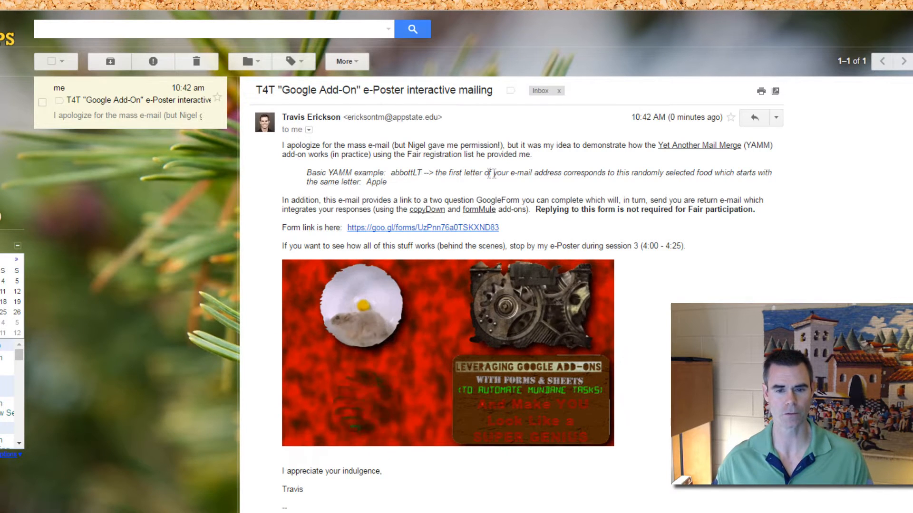
# Examine the merged name and food values in the received test email, and return to the YAMM set-up spreadsheet
pyautogui.doubleClick(403, 172)
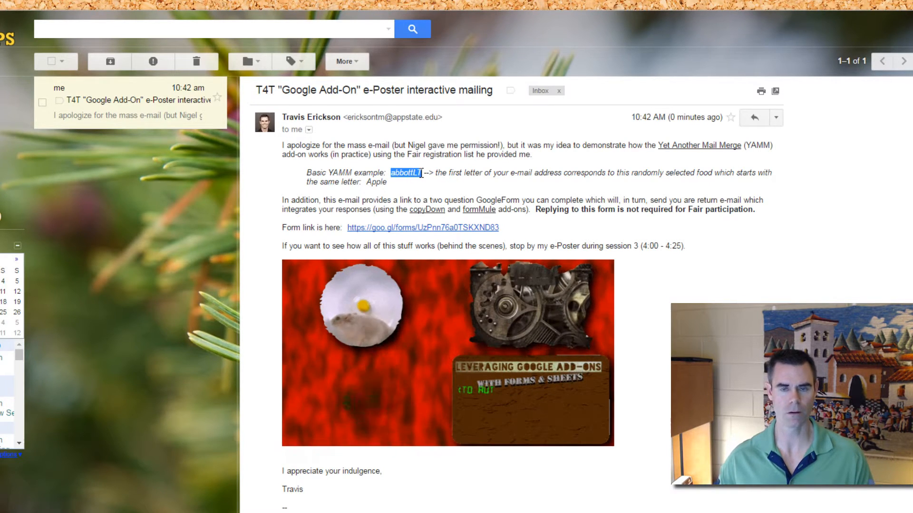
pyautogui.doubleClick(370, 183)
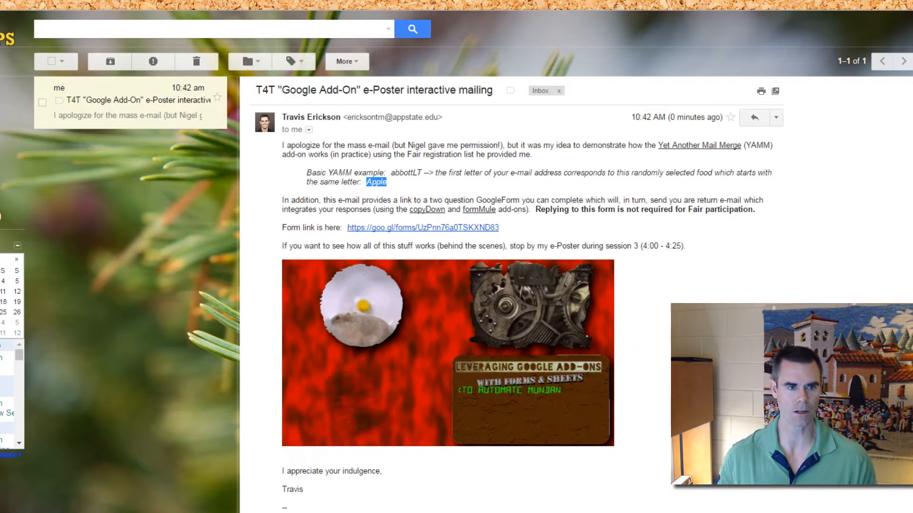
pyautogui.click(138, 4)
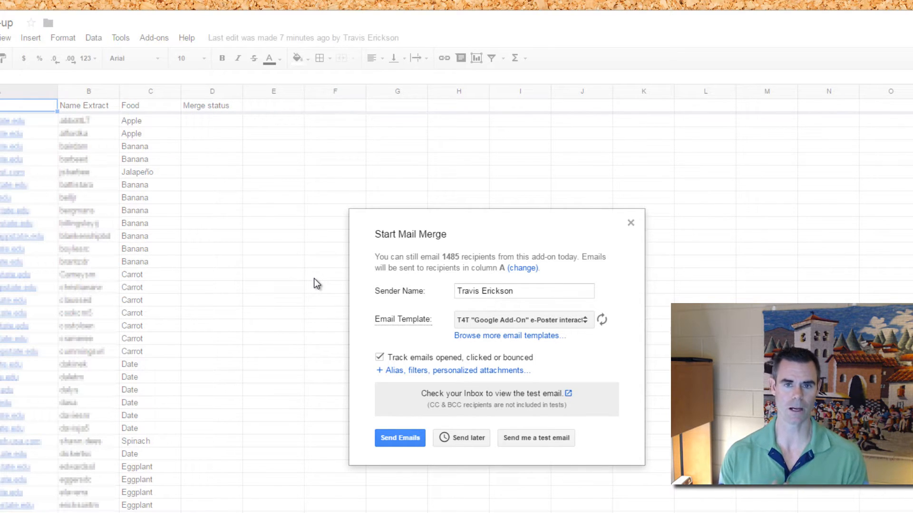
# Schedule the mail merge for delivery on 02/17/2017 at 10:00 AM and close the confirmation
pyautogui.click(463, 438)
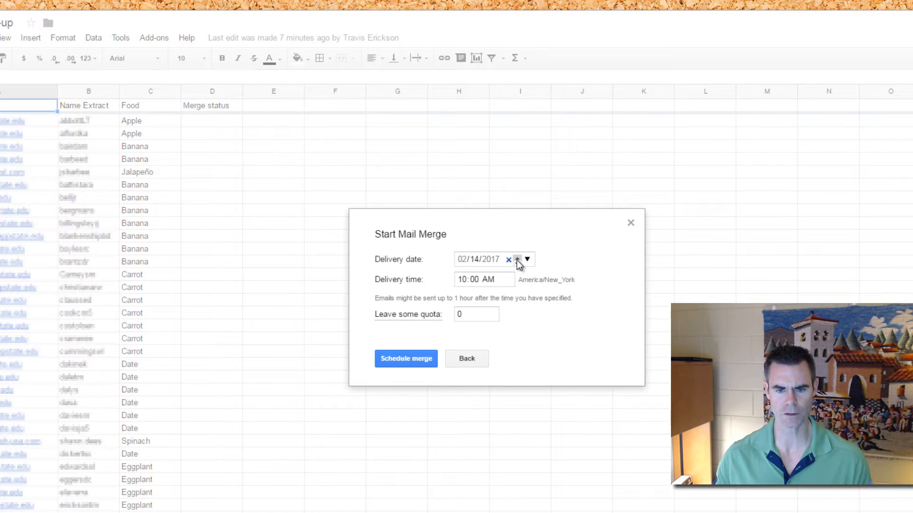
pyautogui.click(517, 260)
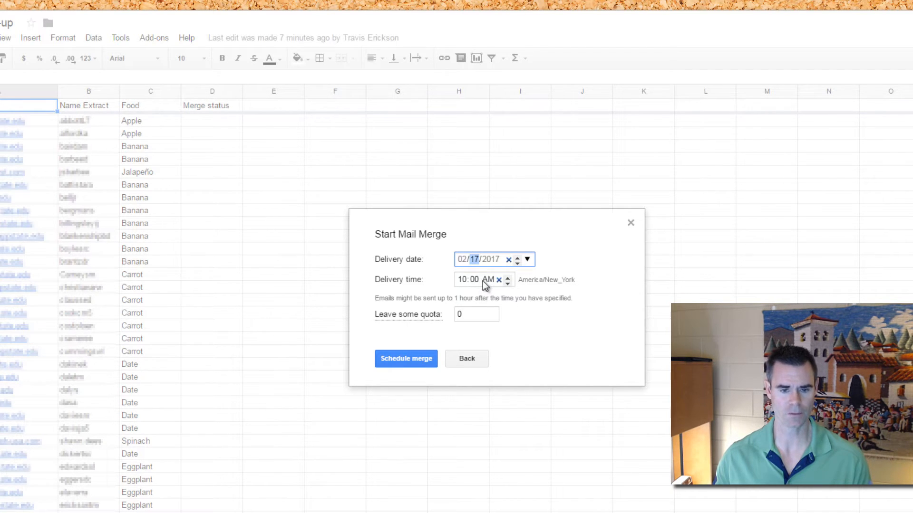
pyautogui.click(416, 360)
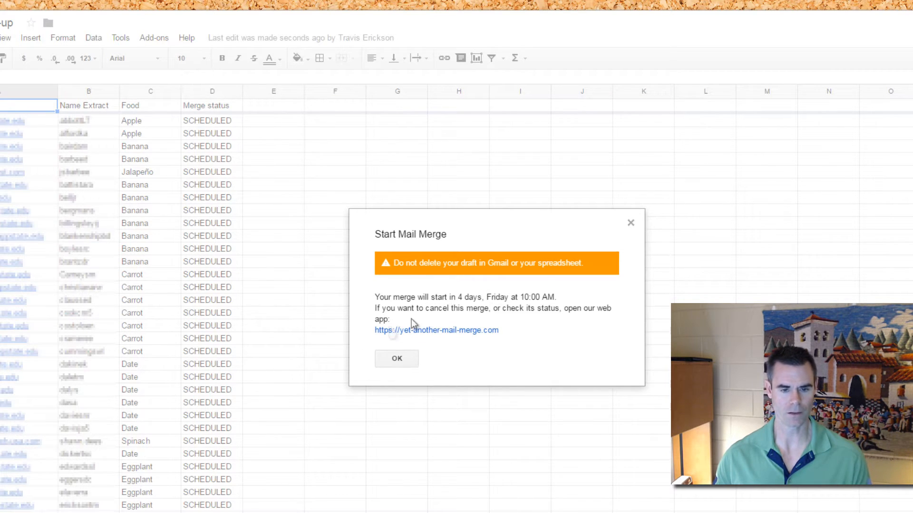
pyautogui.click(398, 362)
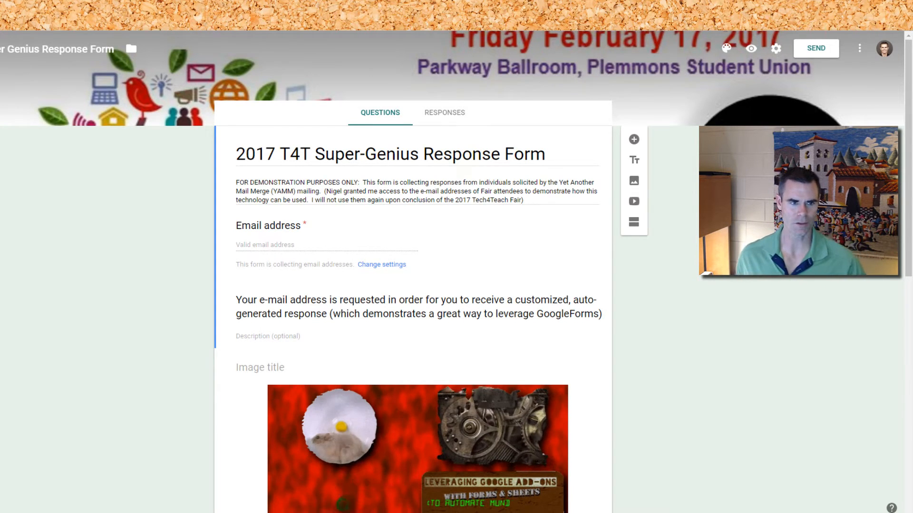
# Review the mailing draft with its form link and the questions of the 2017 T4T Super-Genius Response Form
pyautogui.click(200, 17)
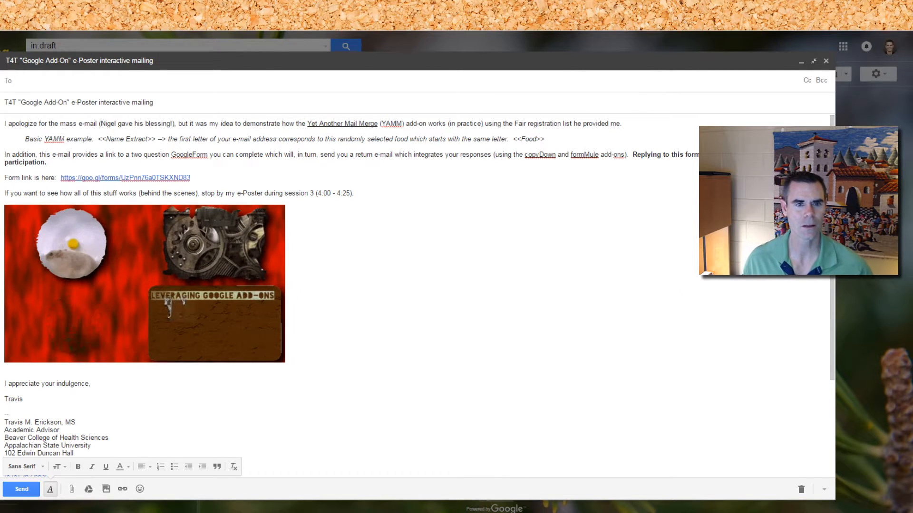
pyautogui.click(304, 17)
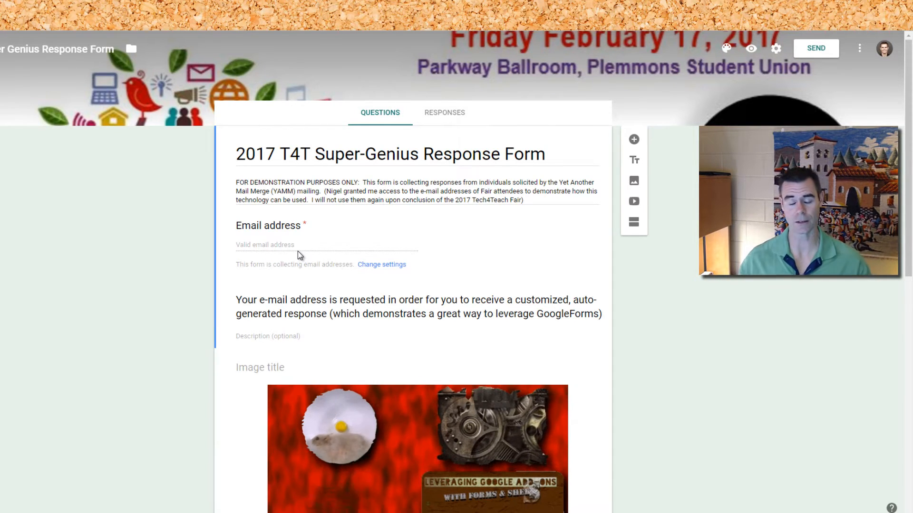
pyautogui.scroll(-2, 357, 321)
pyautogui.scroll(-7, 357, 312)
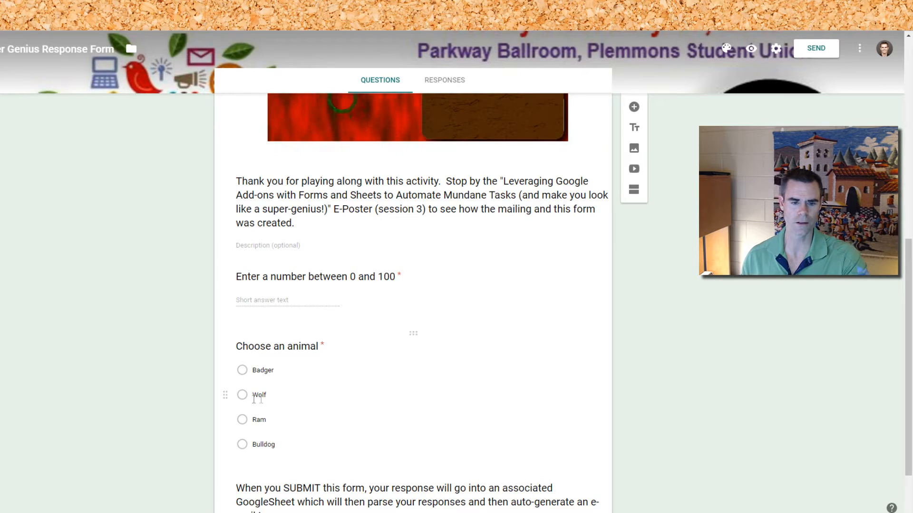
pyautogui.scroll(6, 309, 390)
pyautogui.scroll(1, 309, 390)
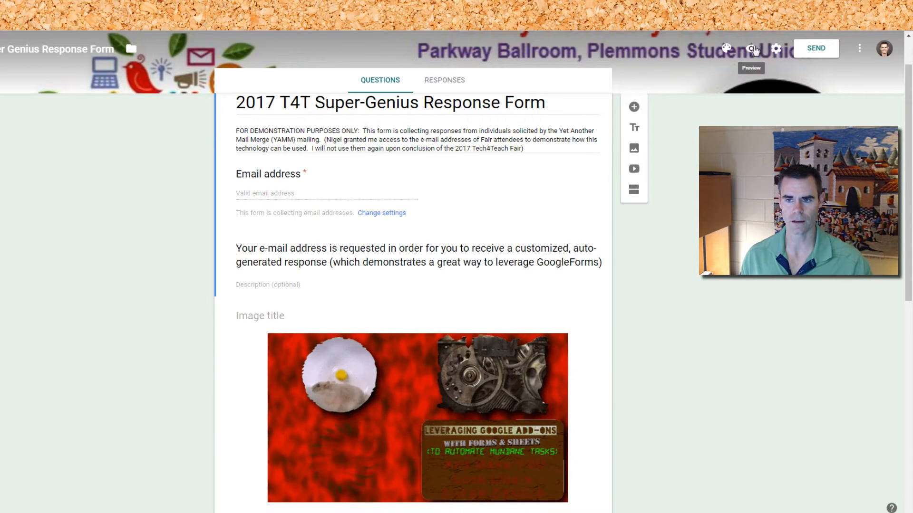
# Open the response form's preview and fill in the respondent's email address
pyautogui.click(754, 49)
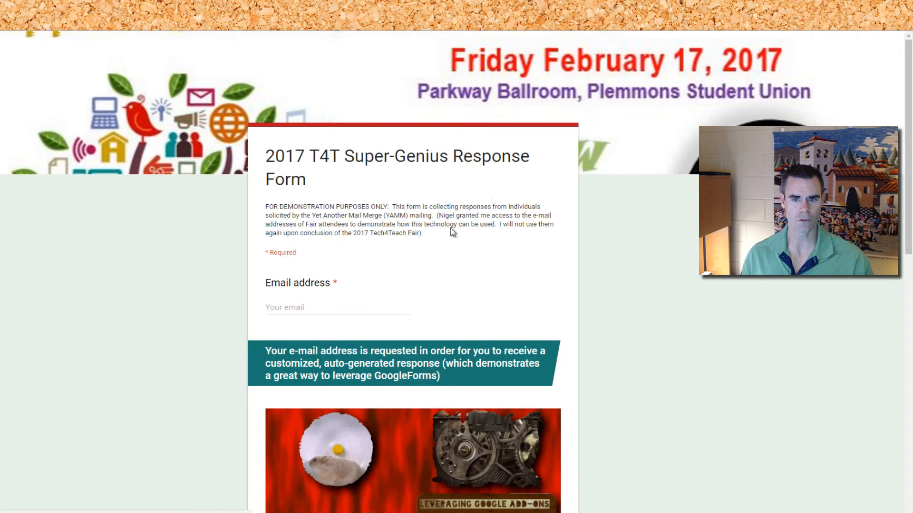
pyautogui.scroll(-1, 400, 262)
pyautogui.click(312, 260)
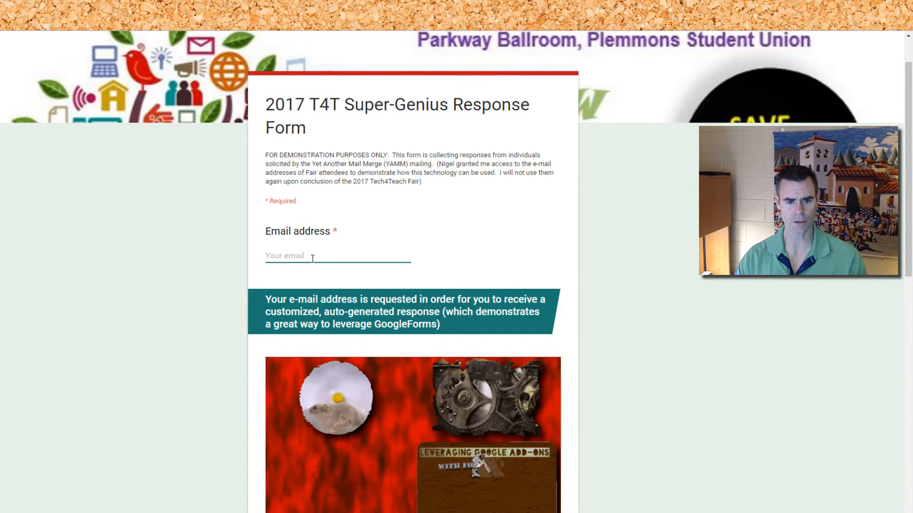
pyautogui.write('n')
# Answer the question for a number between 0 and 100 with 25.6 and choose Bulldog as the animal
pyautogui.scroll(-2, 159, 264)
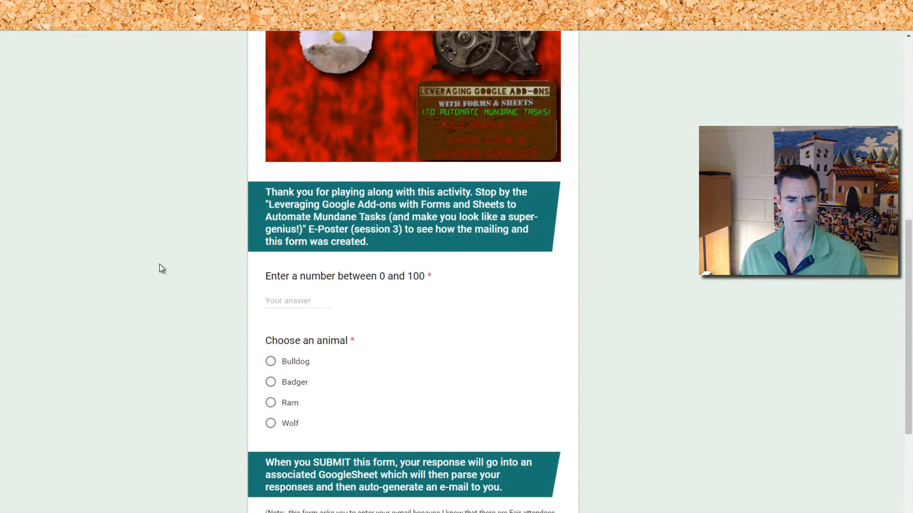
pyautogui.click(300, 299)
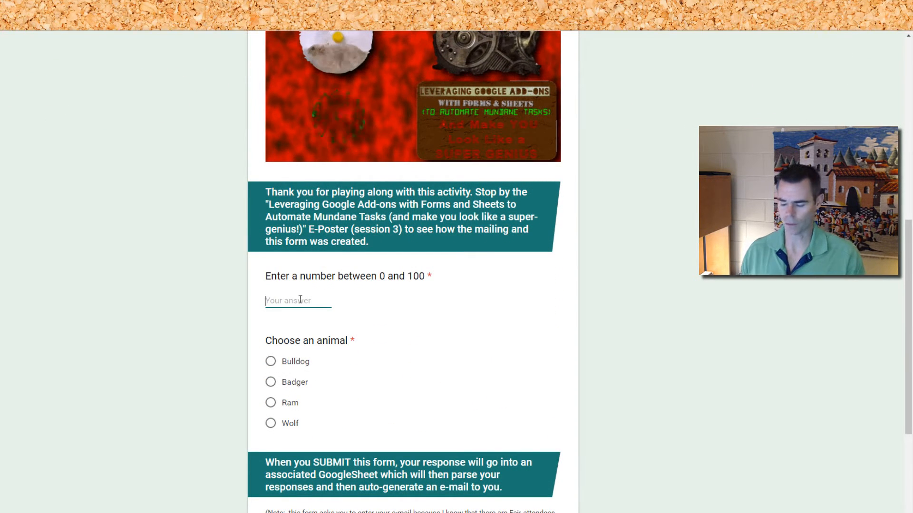
pyautogui.write('25.')
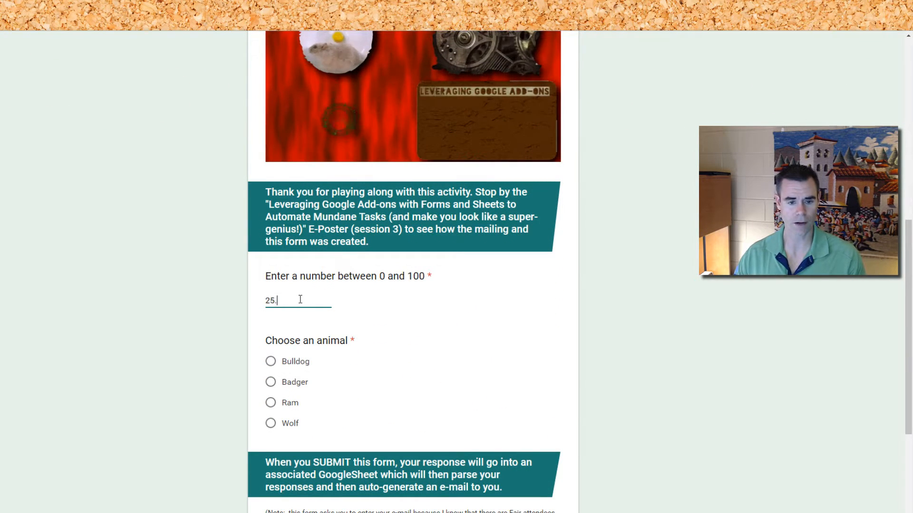
pyautogui.write('6')
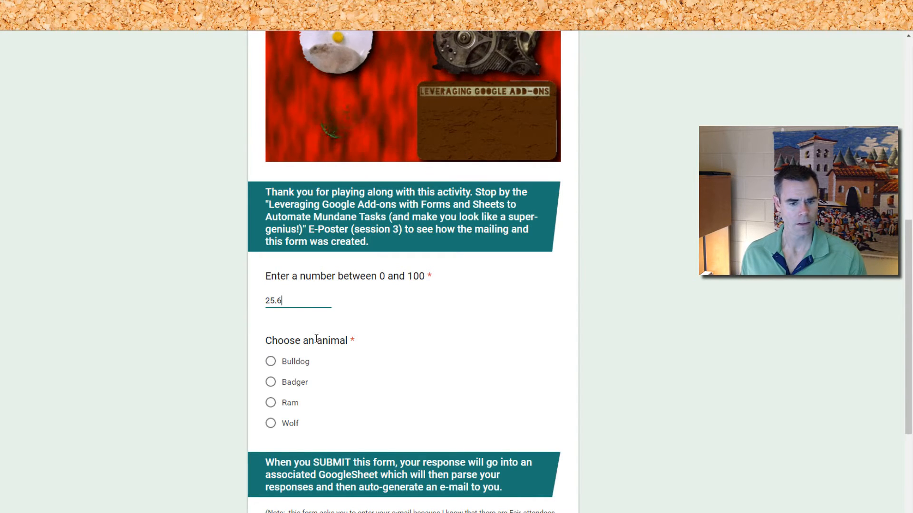
pyautogui.click(270, 360)
pyautogui.scroll(-4, 224, 320)
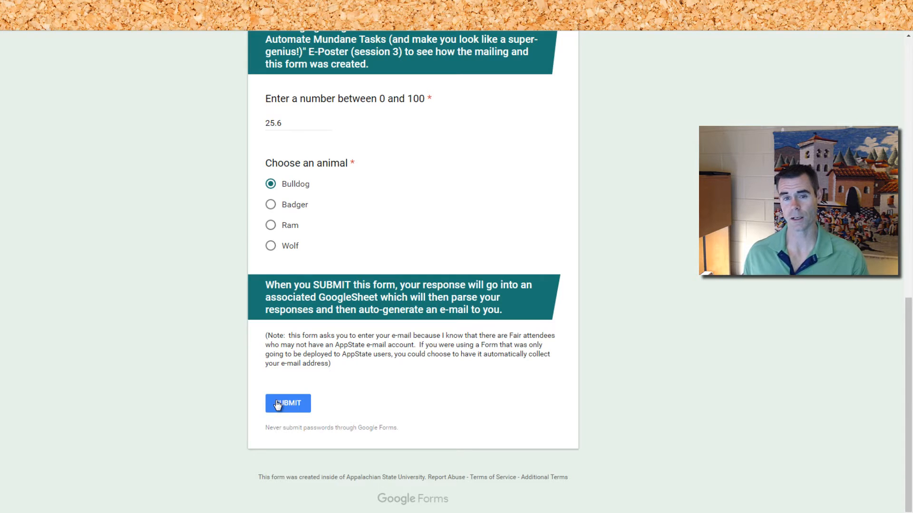
# Look at the form's responses in the editor and submit the filled-in form from the preview
pyautogui.hotkey('ctrl', 'shift', 'Tab')
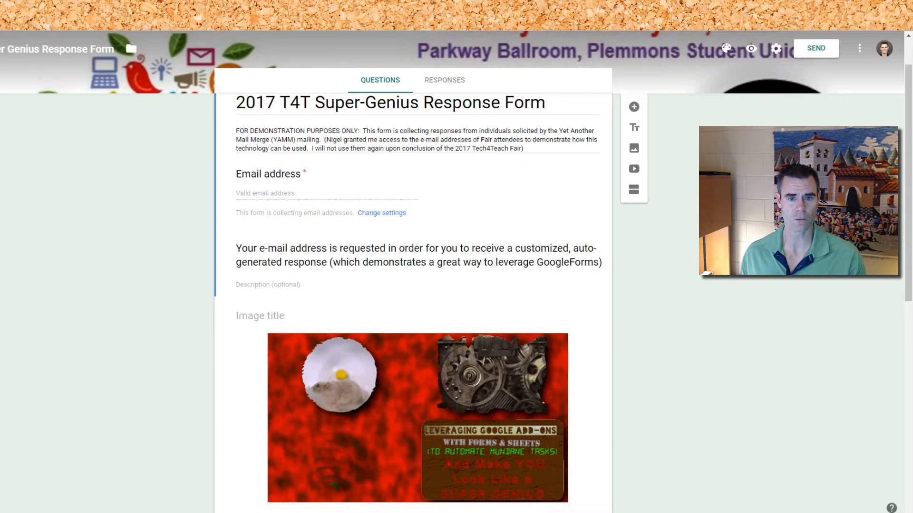
pyautogui.click(447, 83)
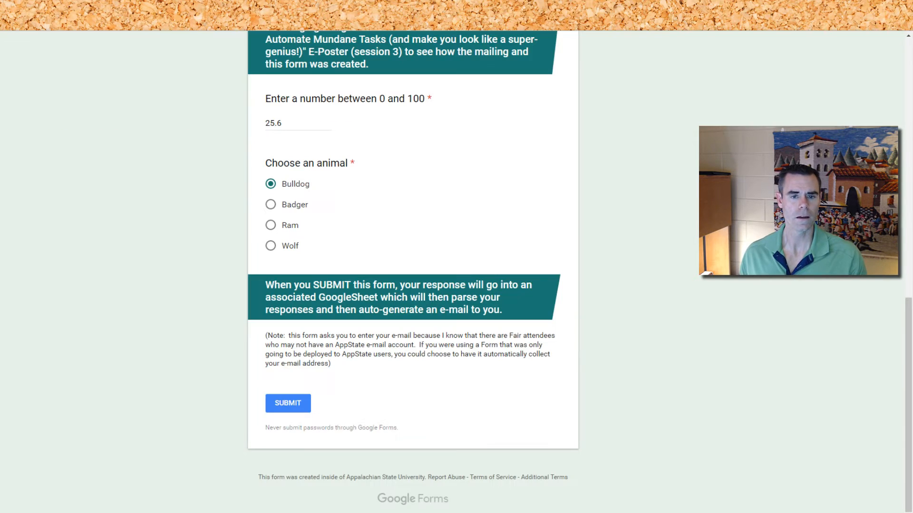
pyautogui.click(289, 405)
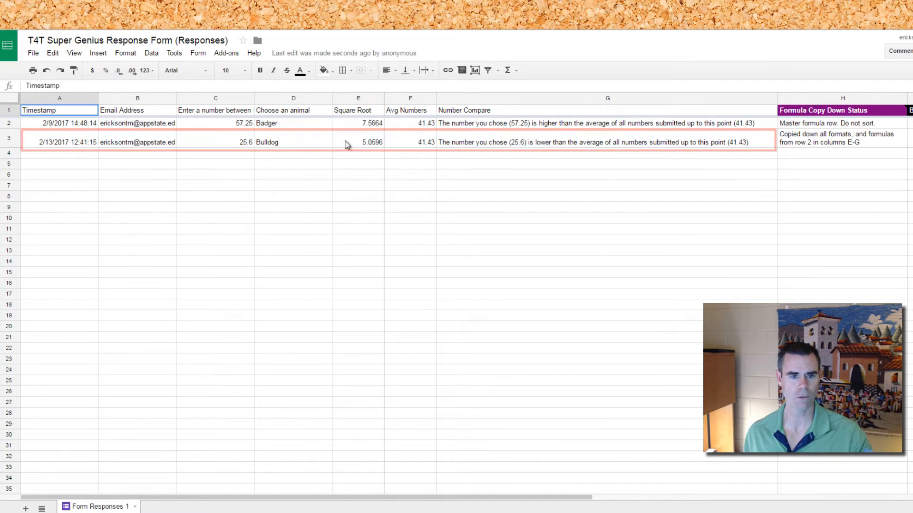
# Examine the new response row in the response spreadsheet, comparing form-collected columns A to D with formula columns E to G
pyautogui.moveTo(64, 143); pyautogui.dragTo(289, 143)
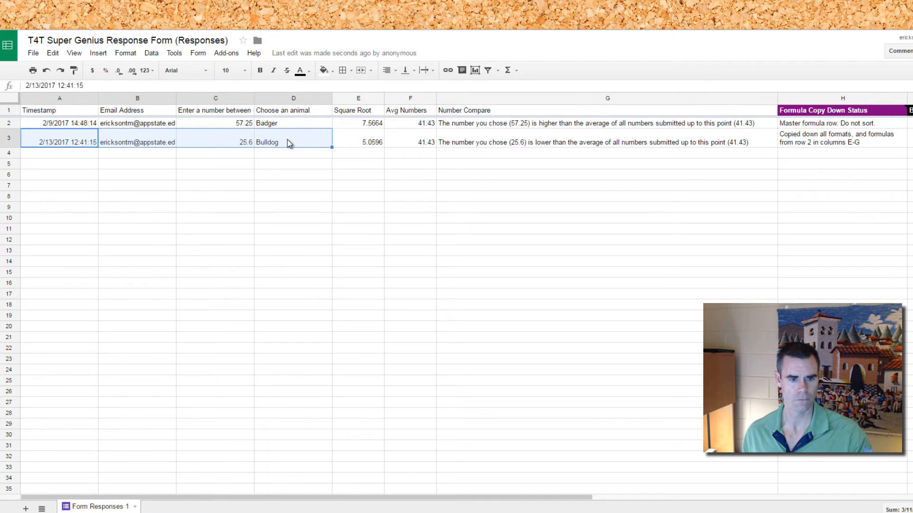
pyautogui.moveTo(66, 97); pyautogui.dragTo(298, 99)
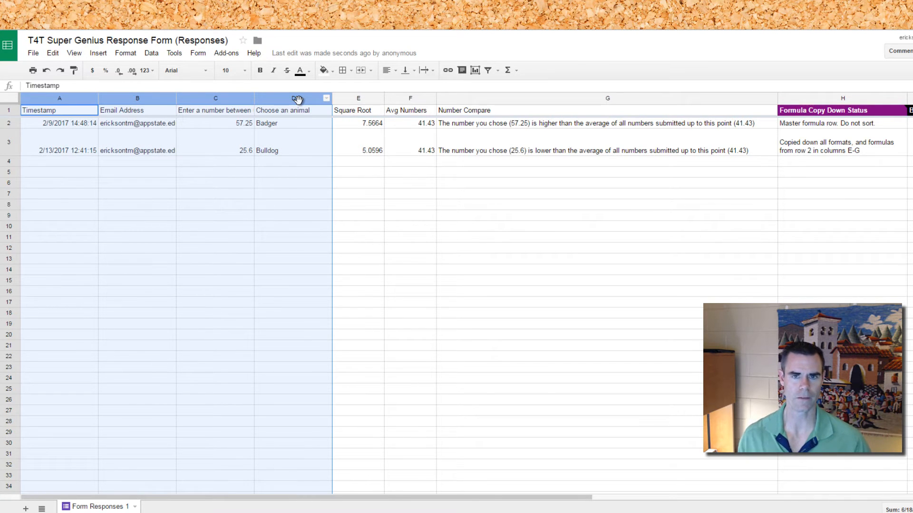
pyautogui.moveTo(348, 99); pyautogui.dragTo(458, 99)
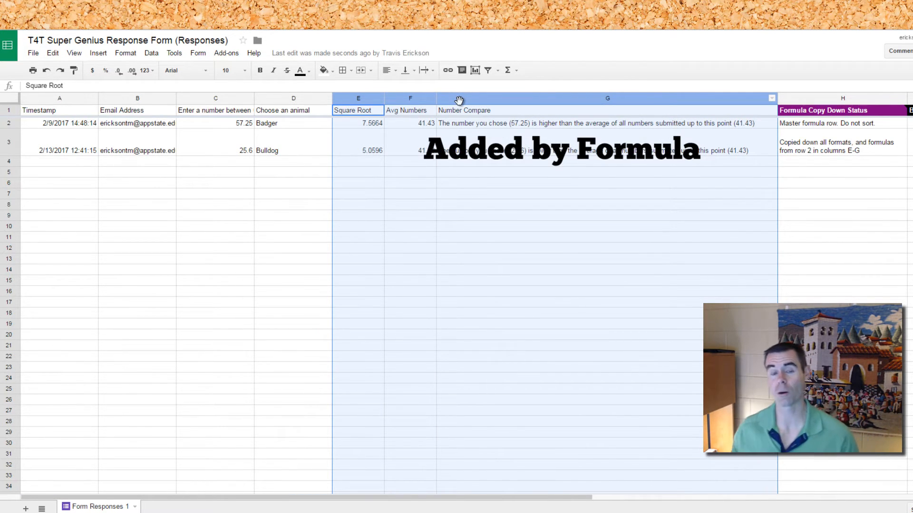
# Inspect the formulas behind the Square Root cells in rows 3 and 2 and the Avg Numbers cell in row 2
pyautogui.click(354, 137)
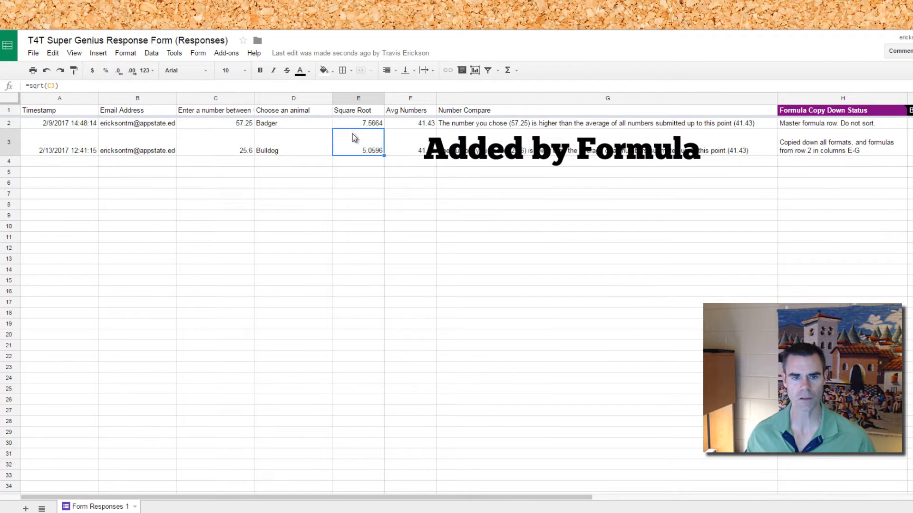
pyautogui.click(358, 126)
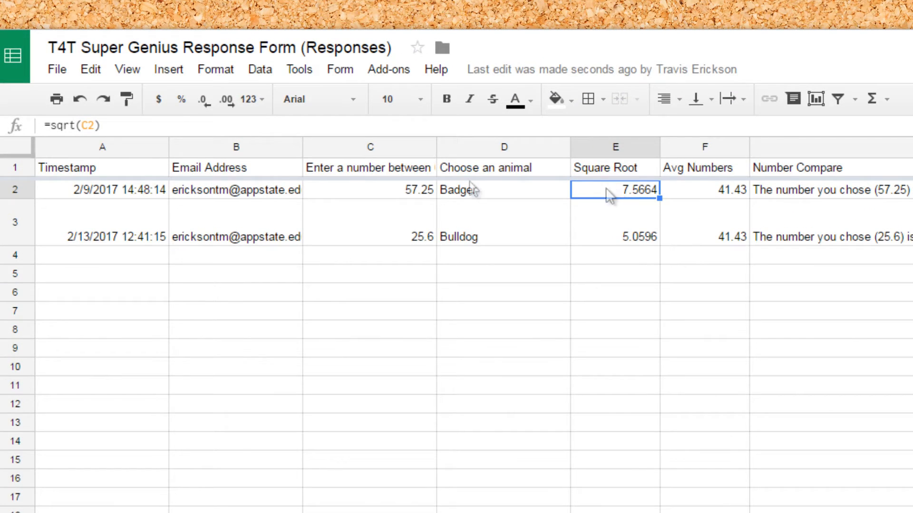
pyautogui.click(697, 195)
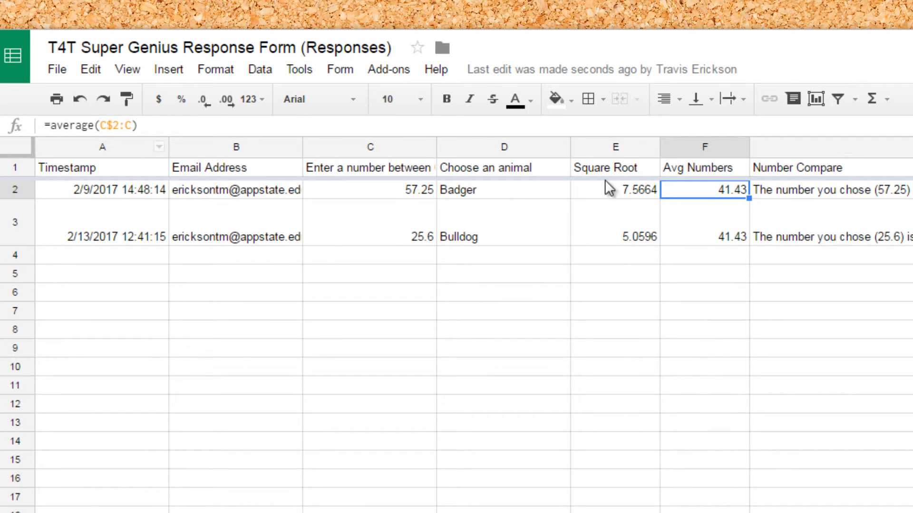
# Inspect the full Number Compare formula in row 2 and the Square Root formulas in rows 2 and 3
pyautogui.click(845, 192)
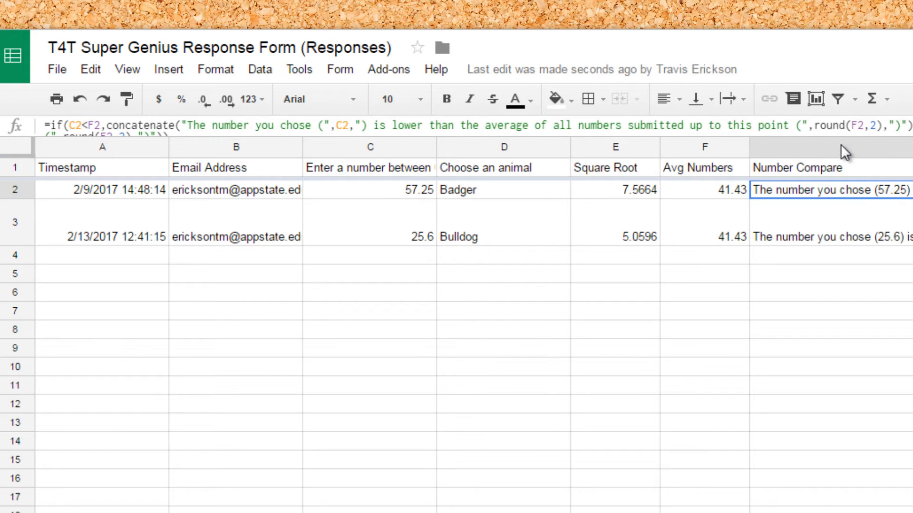
pyautogui.moveTo(841, 139); pyautogui.dragTo(841, 163)
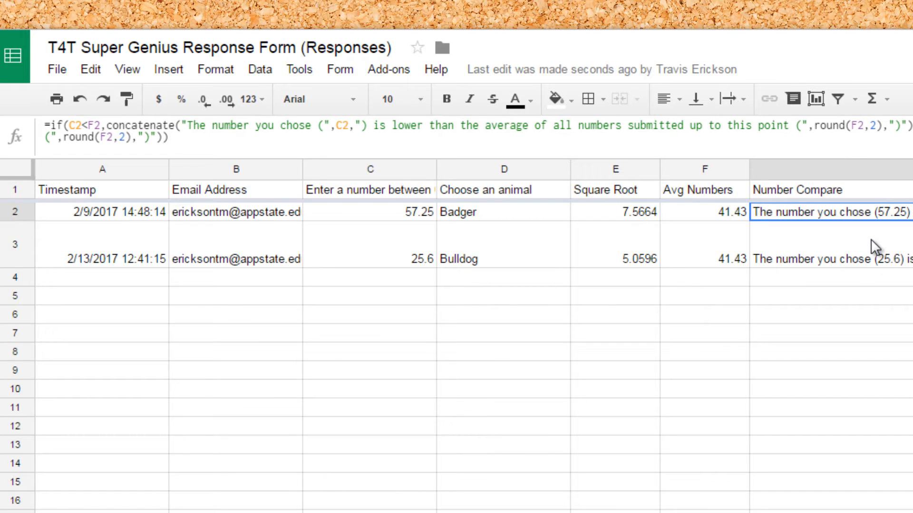
pyautogui.click(634, 215)
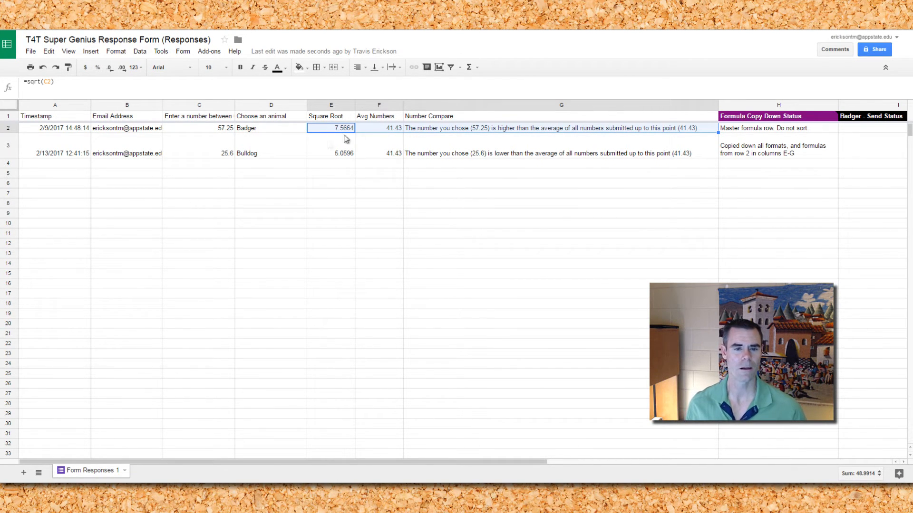
pyautogui.click(318, 151)
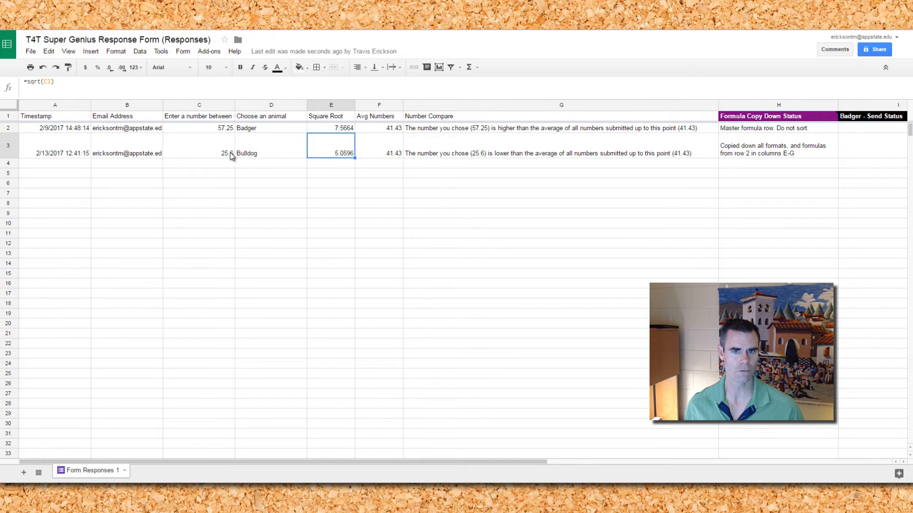
# Review the copyDown add-on's settings for copying the row 2 formulas down on form submit, and close them
pyautogui.click(212, 52)
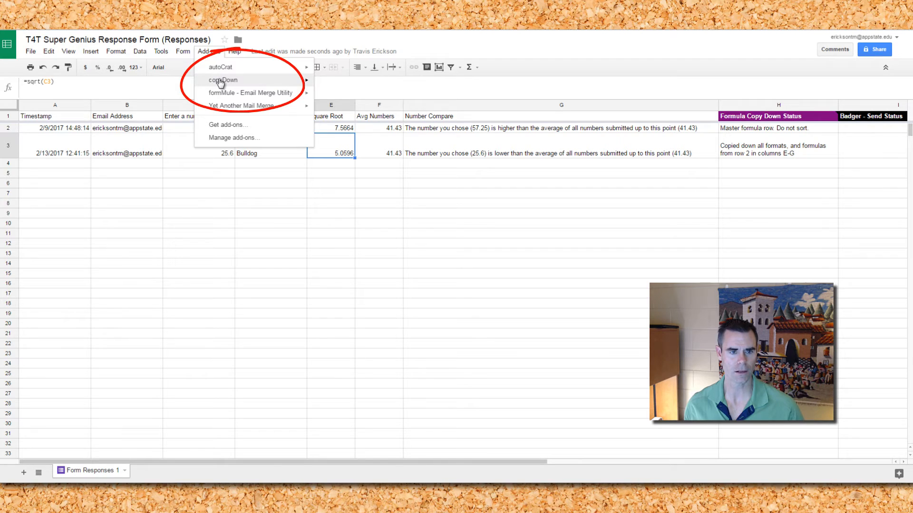
pyautogui.moveTo(220, 82)
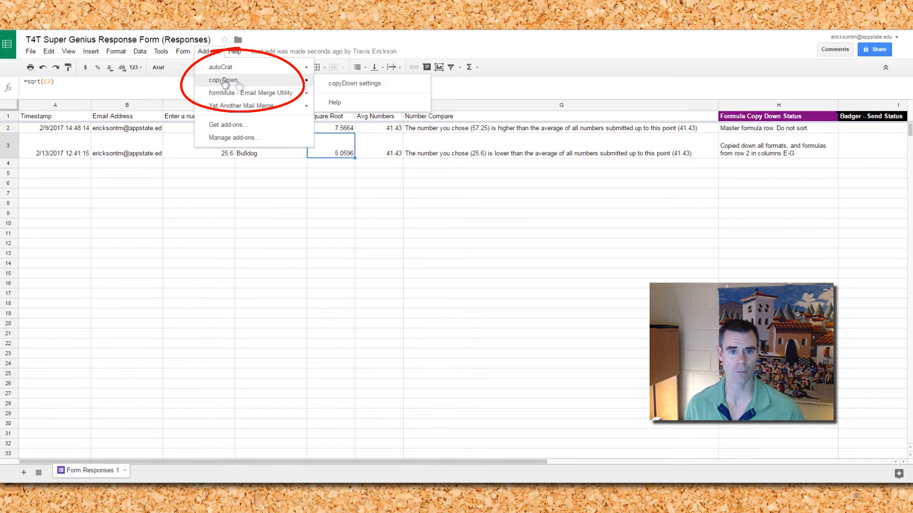
pyautogui.click(380, 83)
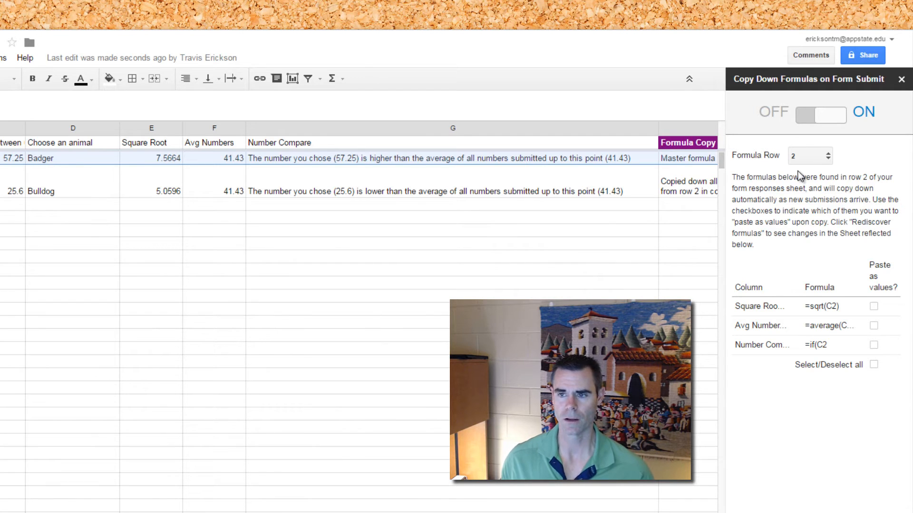
pyautogui.click(902, 79)
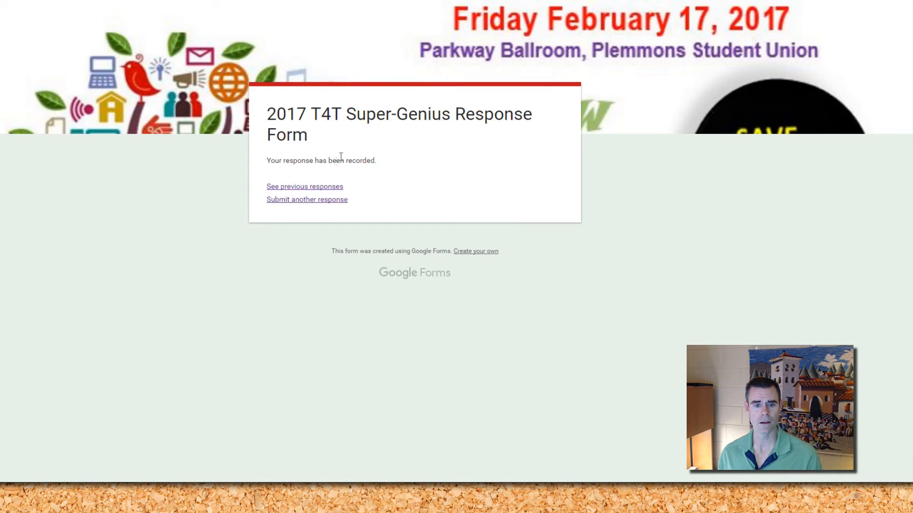
# Start another response to the 2017 T4T Super-Genius Response Form and fill in the respondent's e-mail address
pyautogui.click(306, 199)
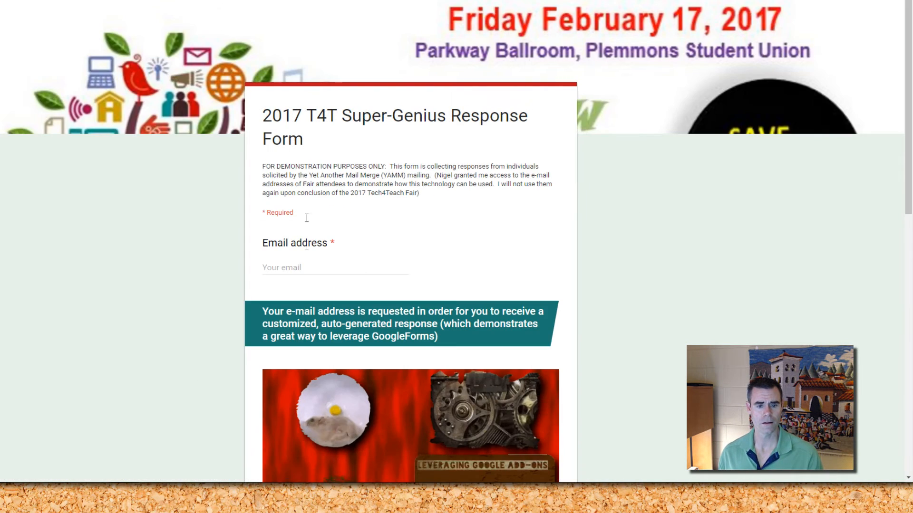
pyautogui.click(305, 263)
pyautogui.write('er')
pyautogui.press('Tab')
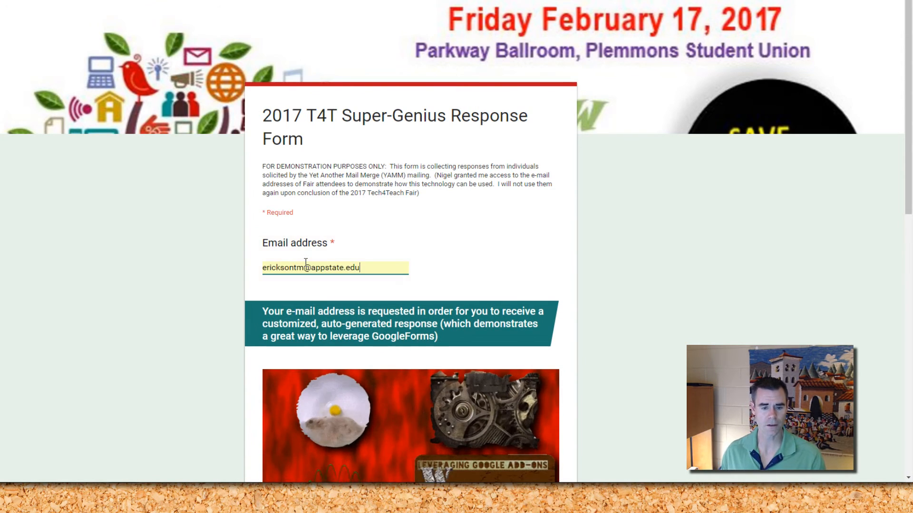
# Answer the number question with 10, choose Ram as the animal, and submit the form
pyautogui.scroll(-9, 306, 263)
pyautogui.click(303, 259)
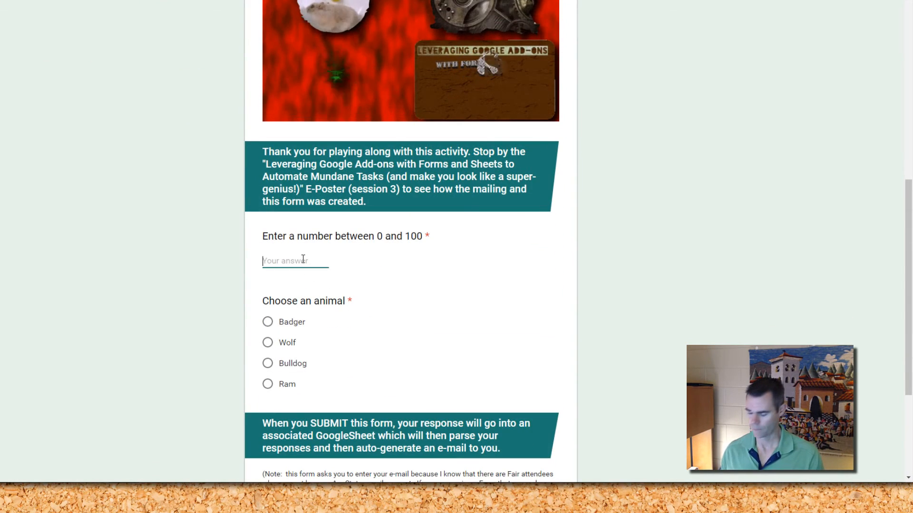
pyautogui.write('10')
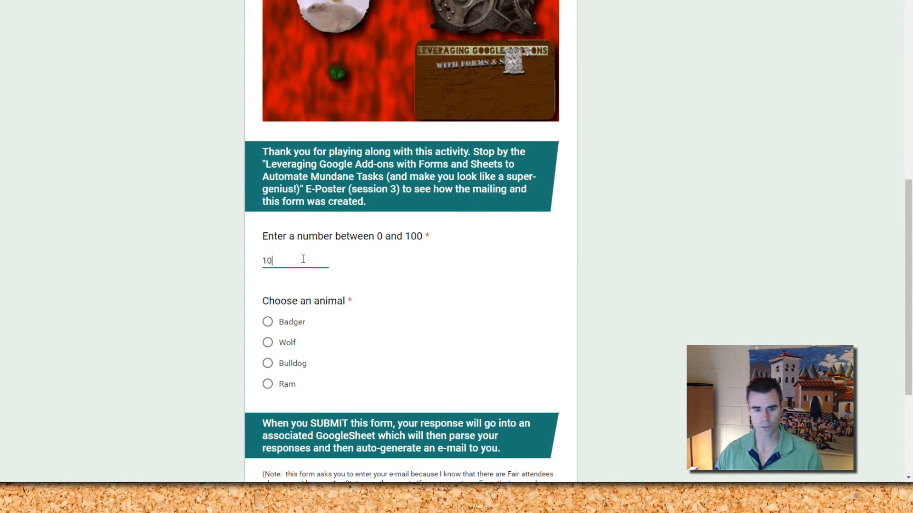
pyautogui.click(269, 385)
pyautogui.scroll(-4, 220, 379)
pyautogui.click(286, 364)
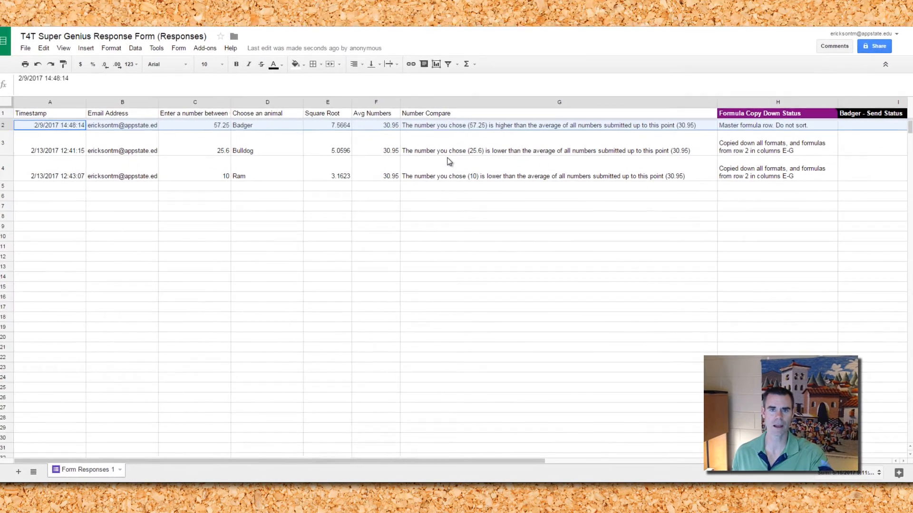
# Locate the formMule - Email Merge Utility add-on and examine the formula columns E to G in the Bulldog and Ram rows
pyautogui.click(208, 54)
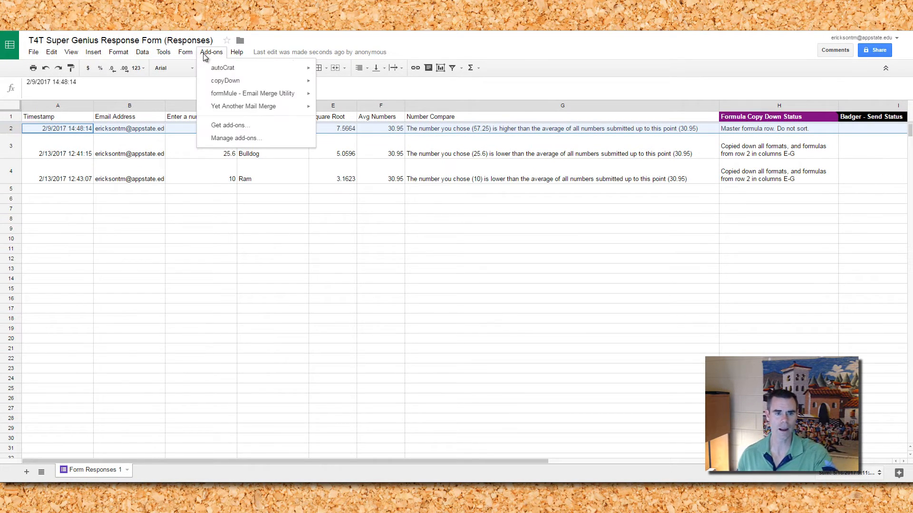
pyautogui.moveTo(210, 89)
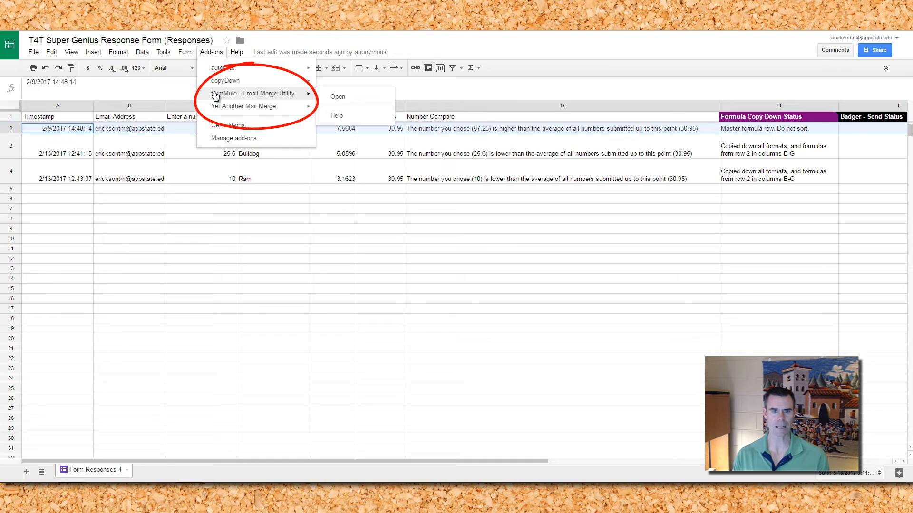
pyautogui.click(340, 157)
pyautogui.click(336, 177)
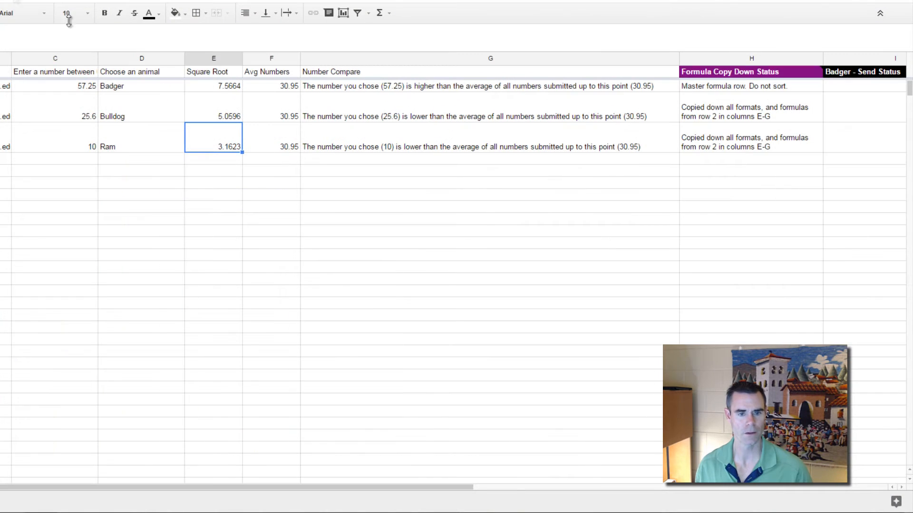
pyautogui.moveTo(224, 112); pyautogui.dragTo(398, 116)
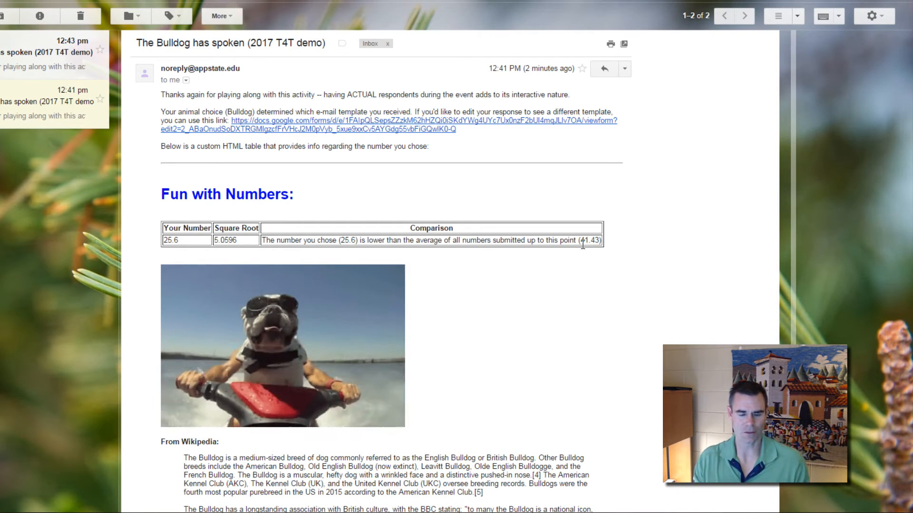
# Read through the automated Bulldog and Ram e-mails in the inbox, including their number tables, pictures and Wikipedia text
pyautogui.scroll(-3, 523, 367)
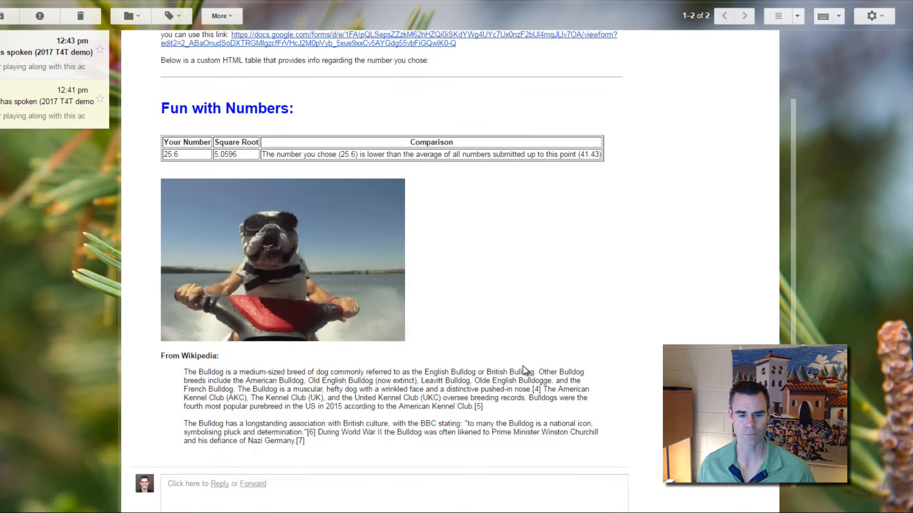
pyautogui.click(1, 60)
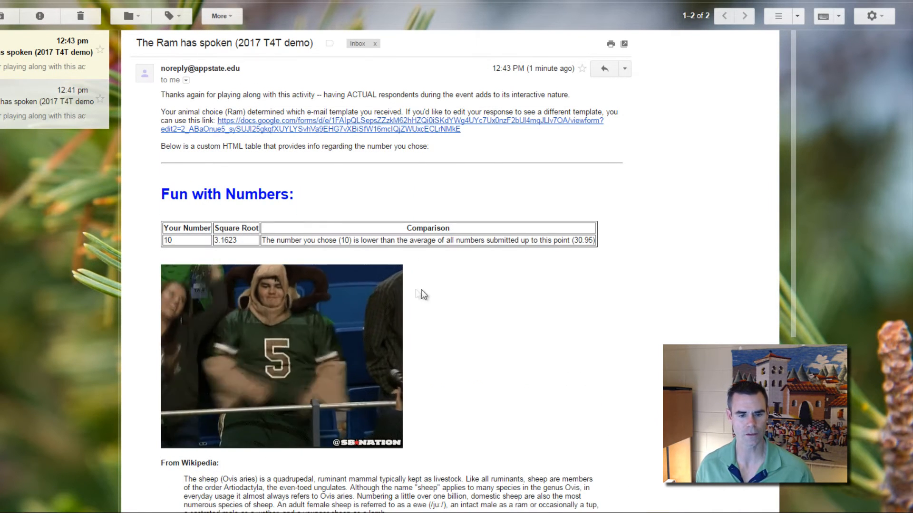
pyautogui.scroll(-1, 570, 232)
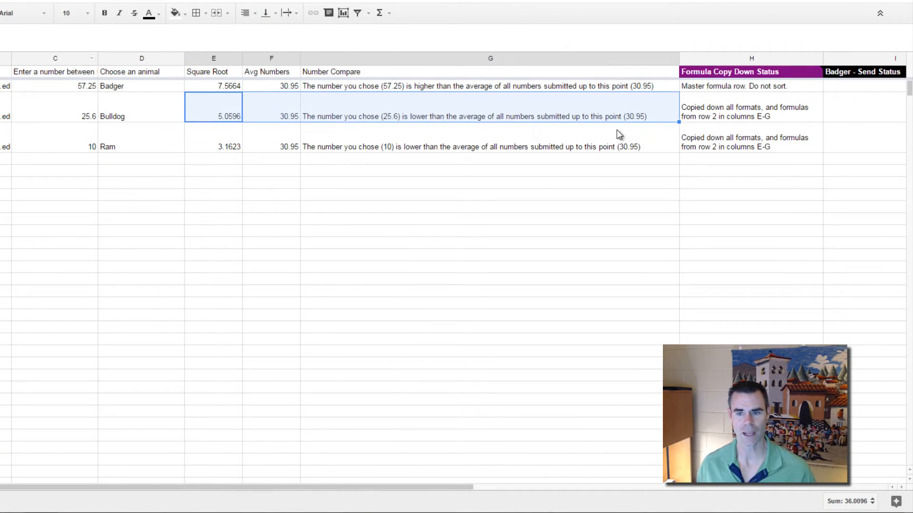
# Inspect the Number Compare formula in row 4 and compare the Avg Numbers cells with the submitted numbers in rows 2 to 4
pyautogui.click(482, 142)
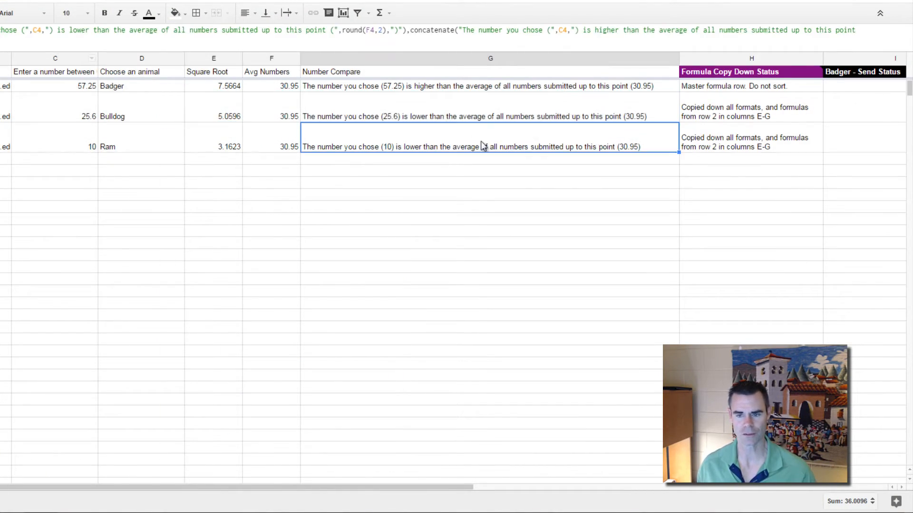
pyautogui.click(207, 88)
pyautogui.moveTo(248, 87); pyautogui.dragTo(261, 143)
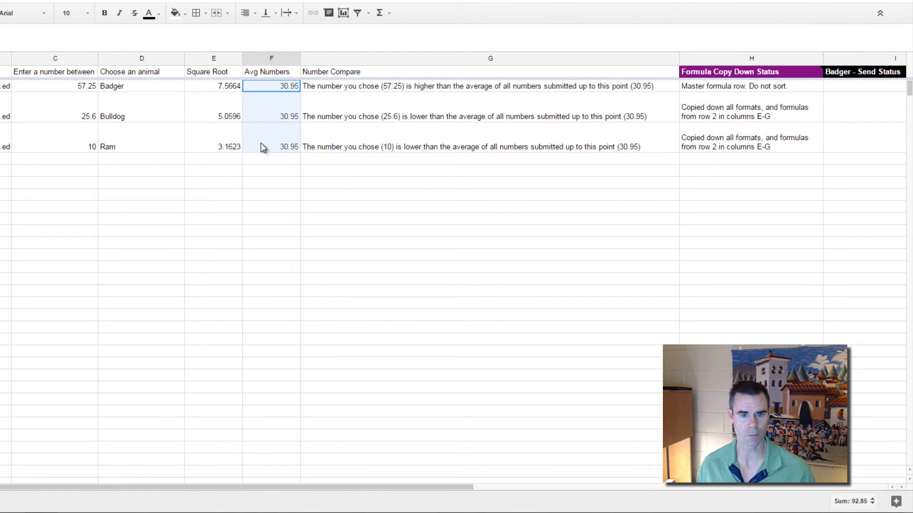
pyautogui.moveTo(80, 88); pyautogui.dragTo(72, 149)
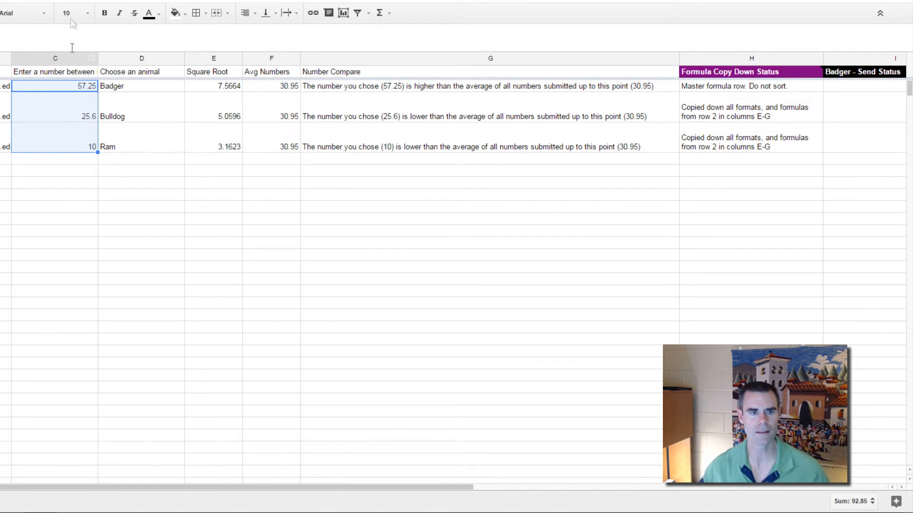
# In formMule, save the settings for four animal e-mail templates with Choose an animal send conditions, and proceed to editing the templates
pyautogui.click(66, 1)
pyautogui.moveTo(76, 47)
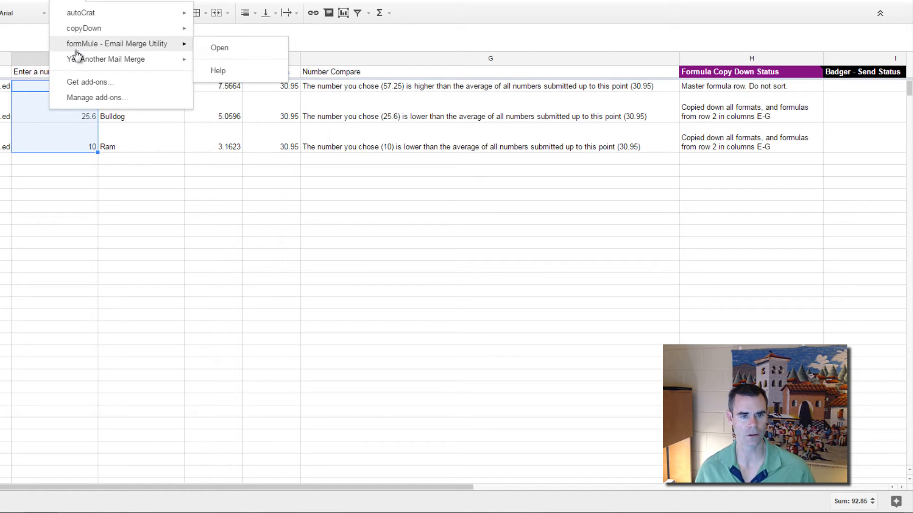
pyautogui.click(219, 50)
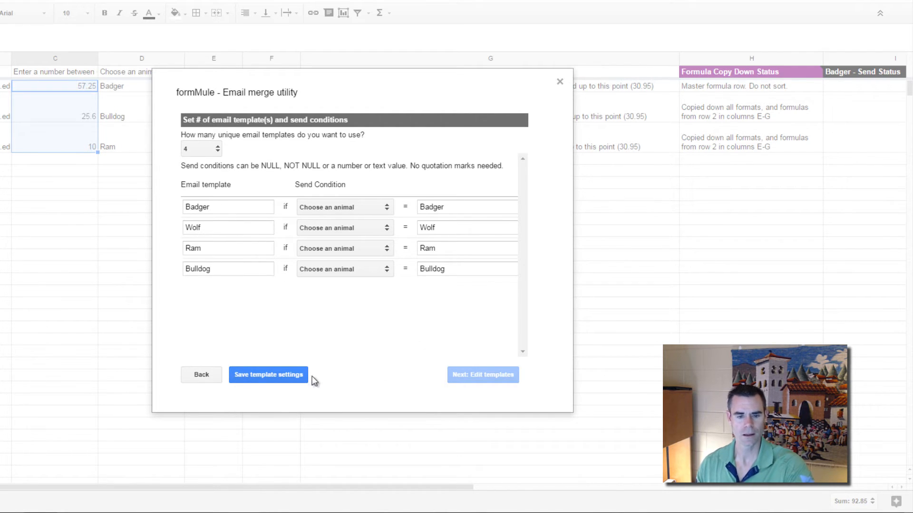
pyautogui.click(293, 379)
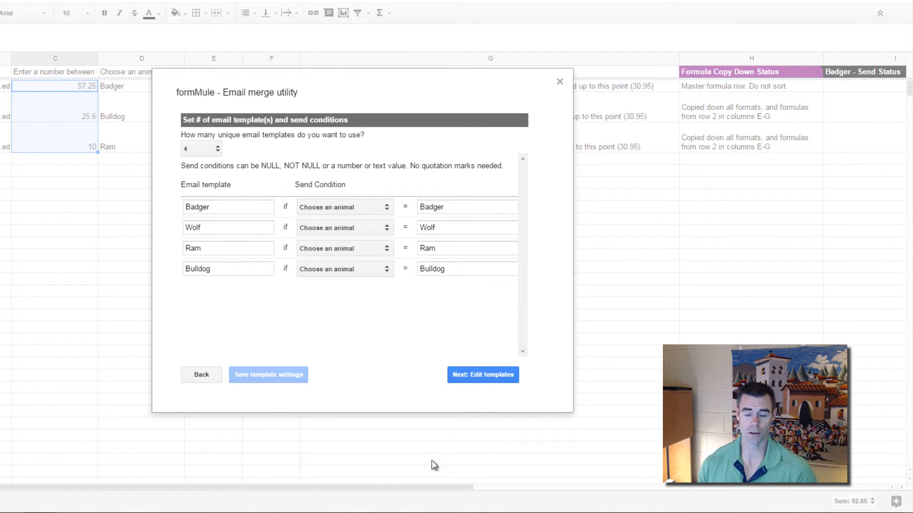
pyautogui.click(492, 381)
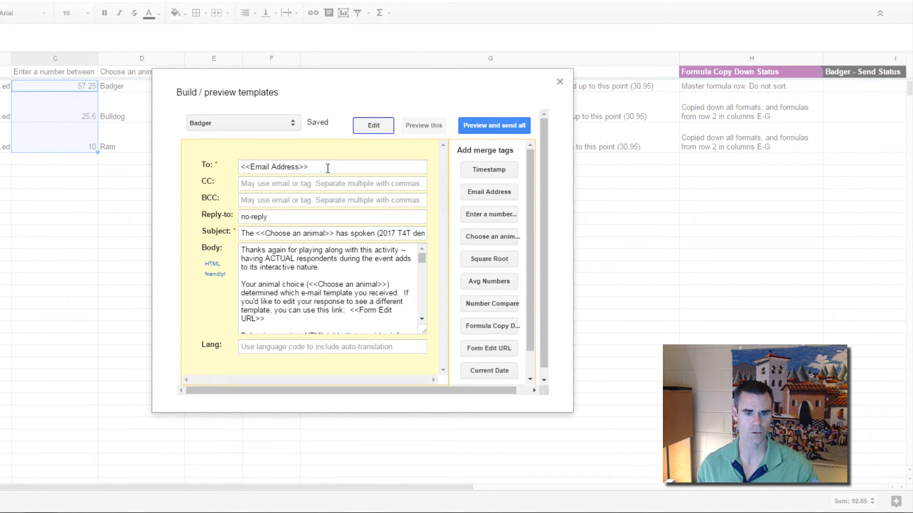
# Add a second Email Address merge tag to the Badger template's recipient field and delete it again
pyautogui.moveTo(324, 169); pyautogui.dragTo(234, 171)
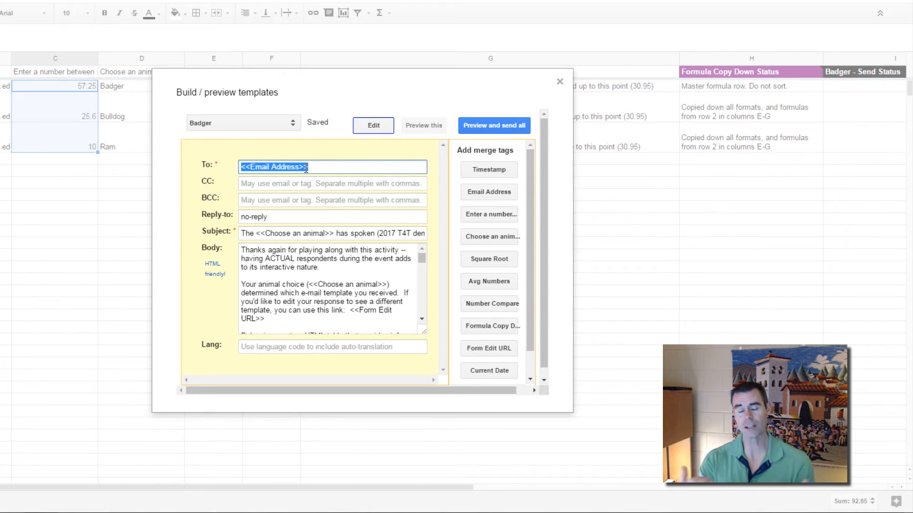
pyautogui.click(263, 167)
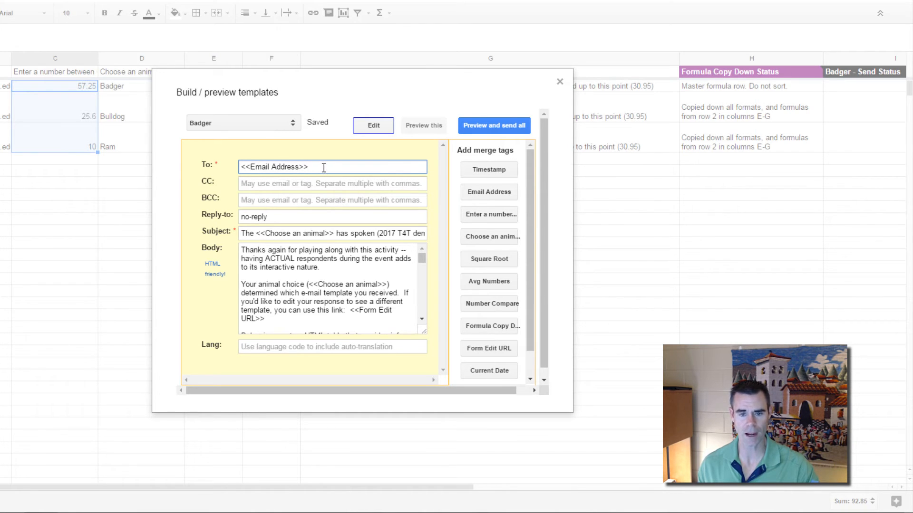
pyautogui.click(498, 195)
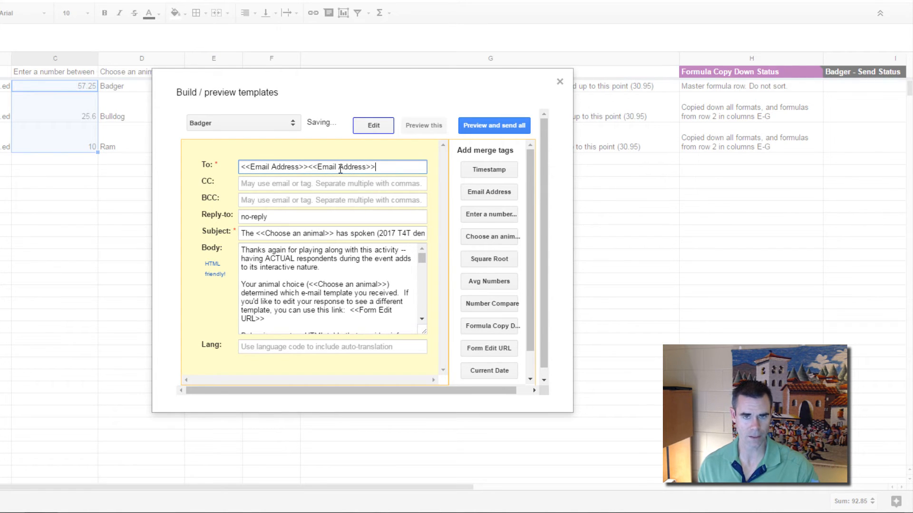
pyautogui.moveTo(387, 168); pyautogui.dragTo(310, 166)
pyautogui.press('BackSpace')
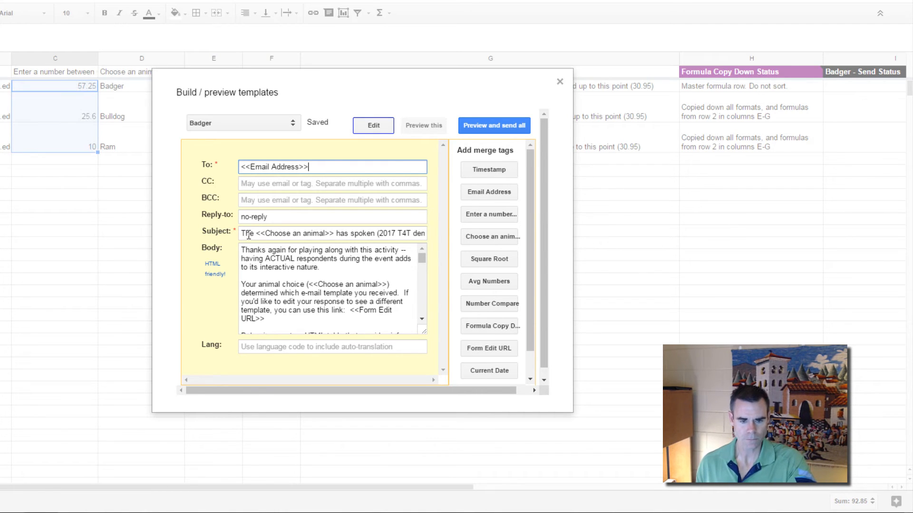
# Compare the Badger template's subject and body, including its merge tags, HTML table and picture code, with the received Bulldog and Ram e-mails
pyautogui.moveTo(243, 234); pyautogui.dragTo(426, 237)
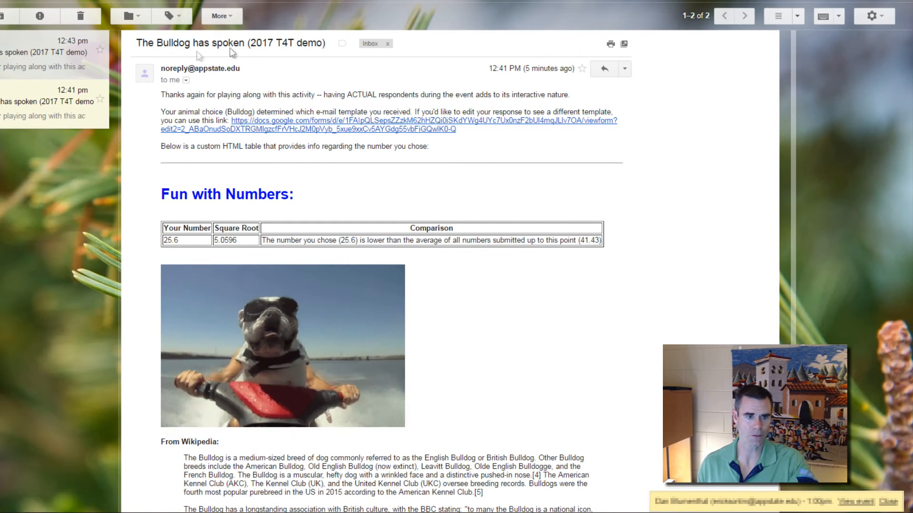
pyautogui.click(80, 60)
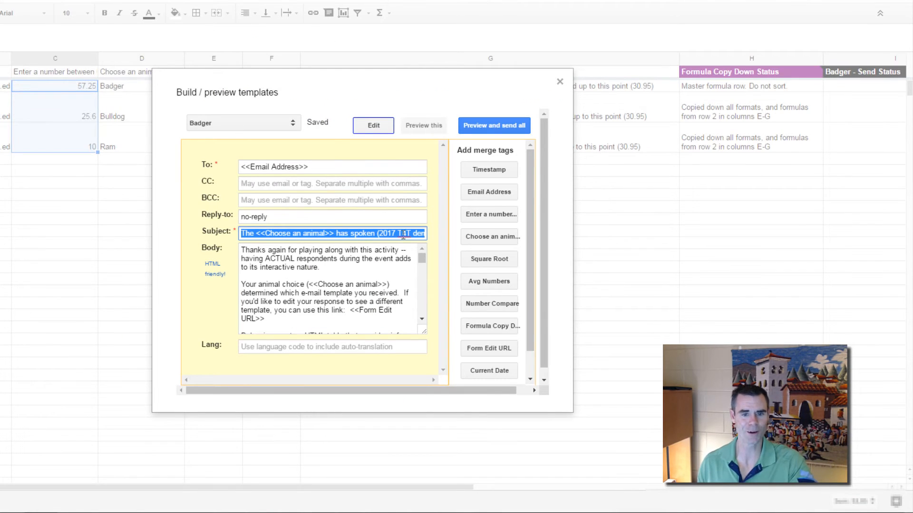
pyautogui.click(272, 261)
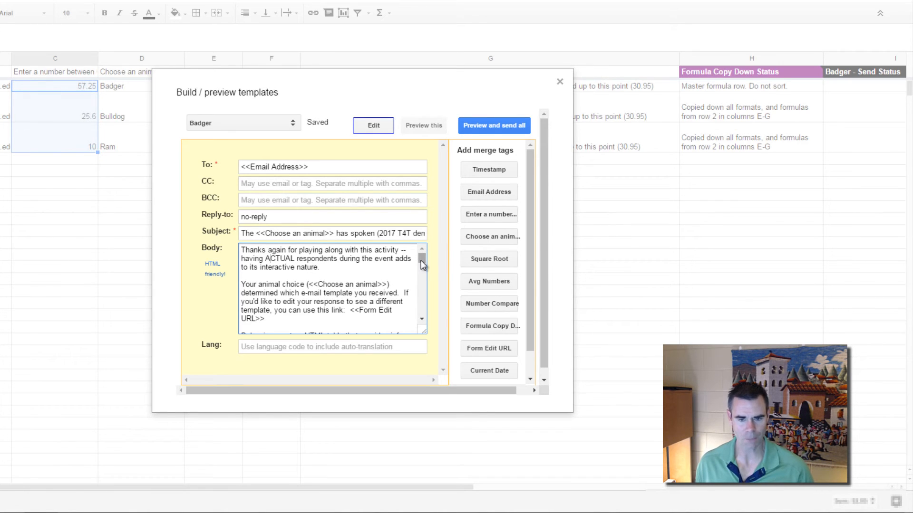
pyautogui.scroll(-2, 376, 257)
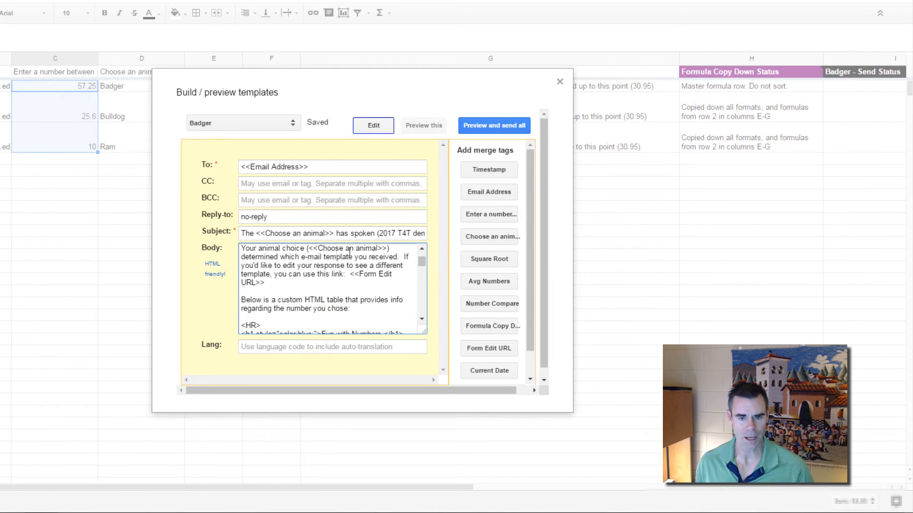
pyautogui.moveTo(422, 263); pyautogui.dragTo(422, 273)
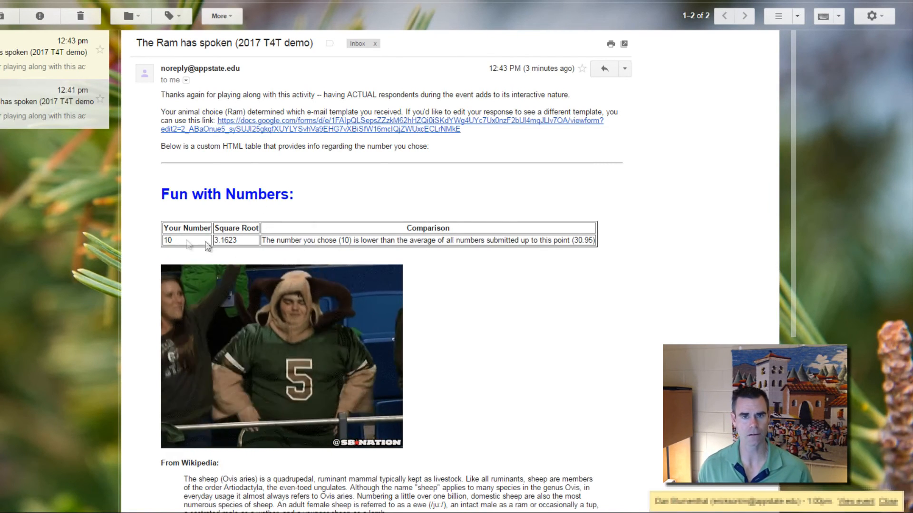
pyautogui.click(122, 1)
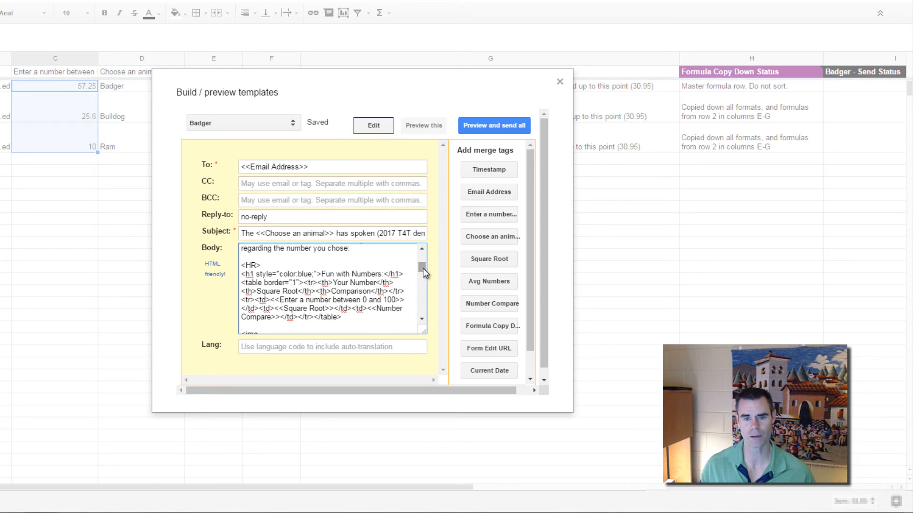
pyautogui.moveTo(423, 268); pyautogui.dragTo(423, 280)
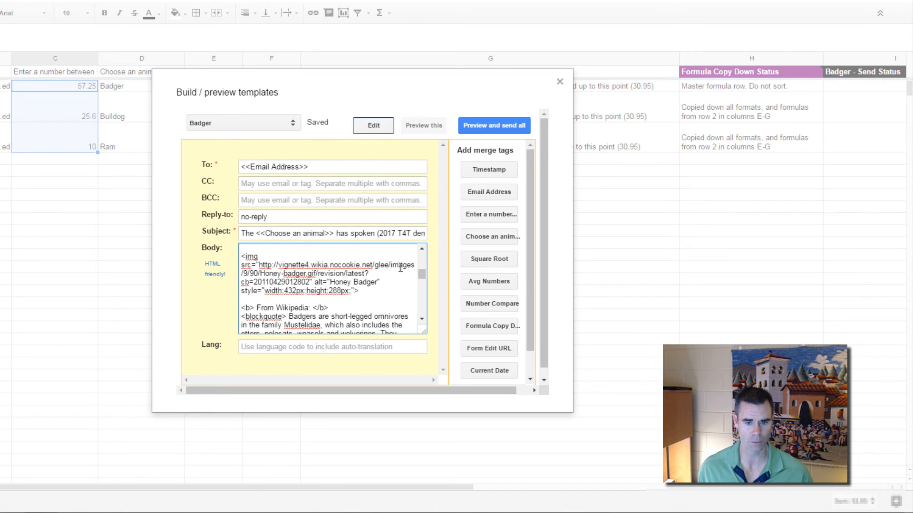
# Switch to the Wolf template, review its picture code and Wikipedia text, and select another animal template
pyautogui.click(267, 127)
pyautogui.click(245, 143)
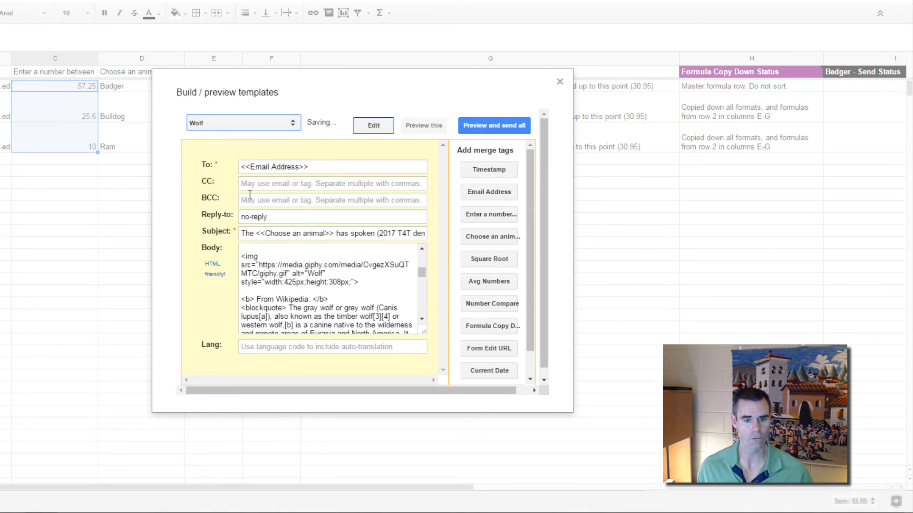
pyautogui.scroll(-3, 299, 279)
pyautogui.scroll(3, 297, 280)
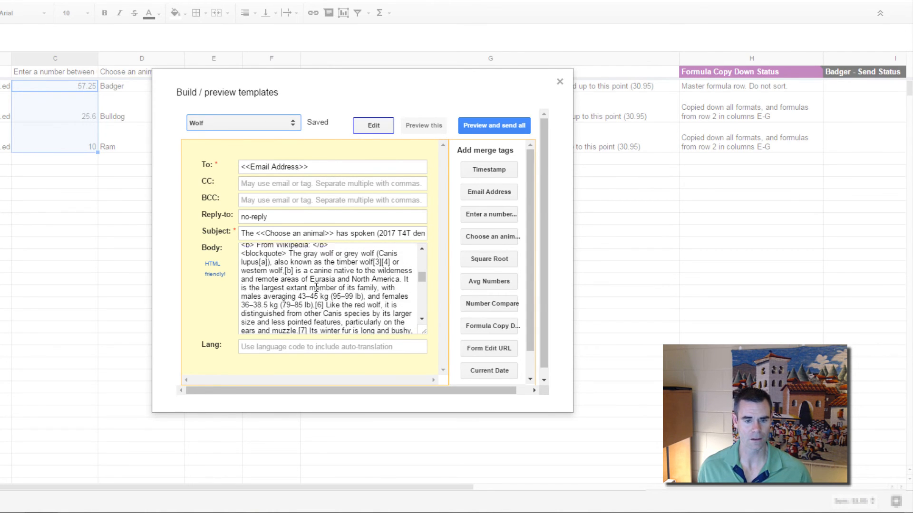
pyautogui.click(280, 123)
pyautogui.click(266, 160)
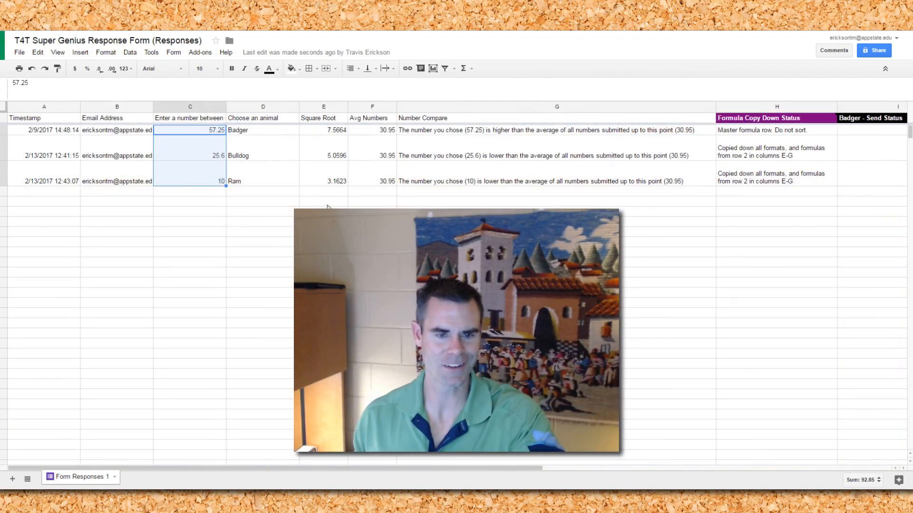
# Inspect the Square Root and Avg Numbers formulas in row 2 of the response sheet
pyautogui.click(323, 133)
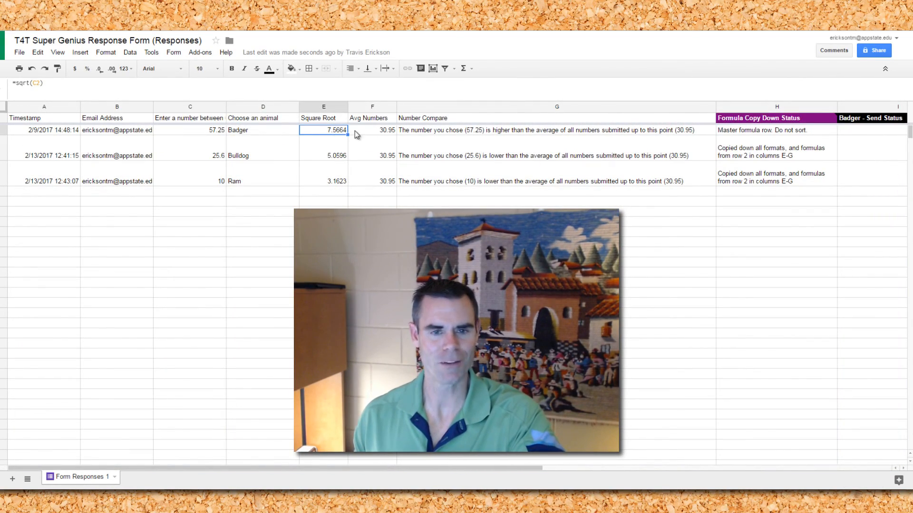
pyautogui.click(354, 130)
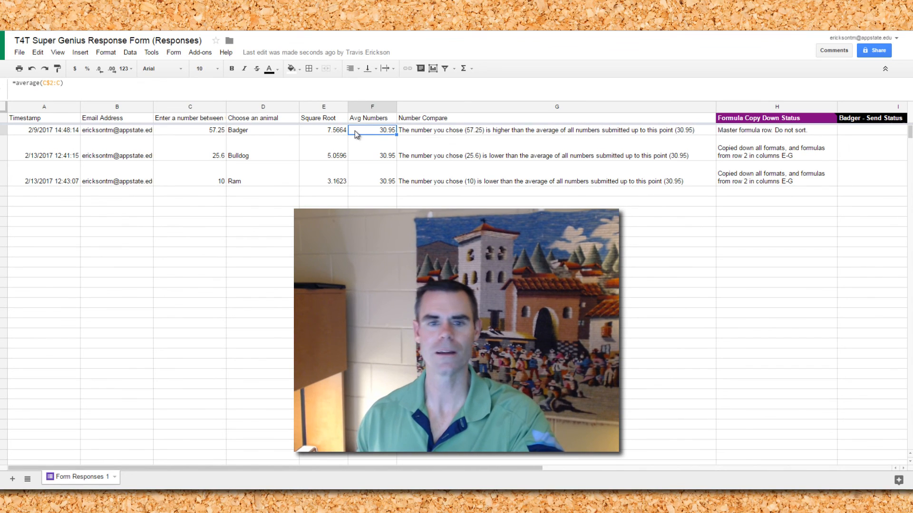